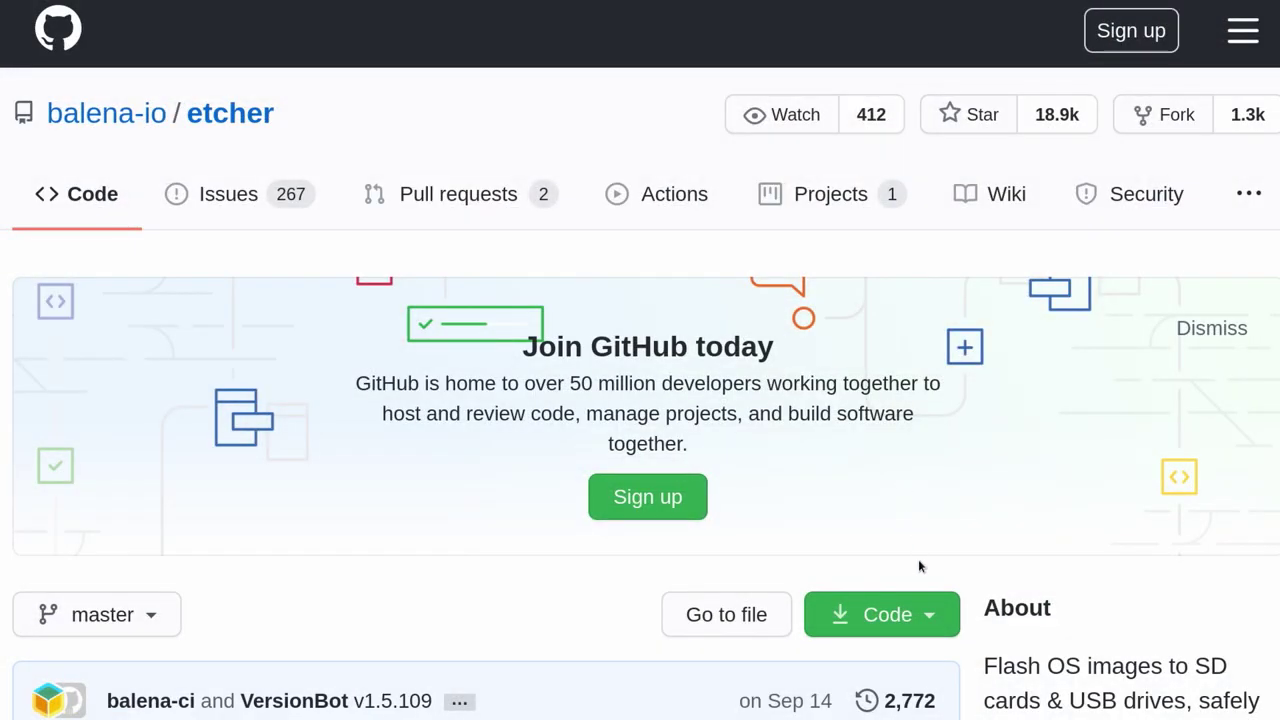
Step: Open the Etcher v1.5.109 release page and scroll down to its assets, including the x64 AppImage
{"action": "scroll", "coordinate": [918, 566], "scroll_direction": "down", "scroll_amount": 5}
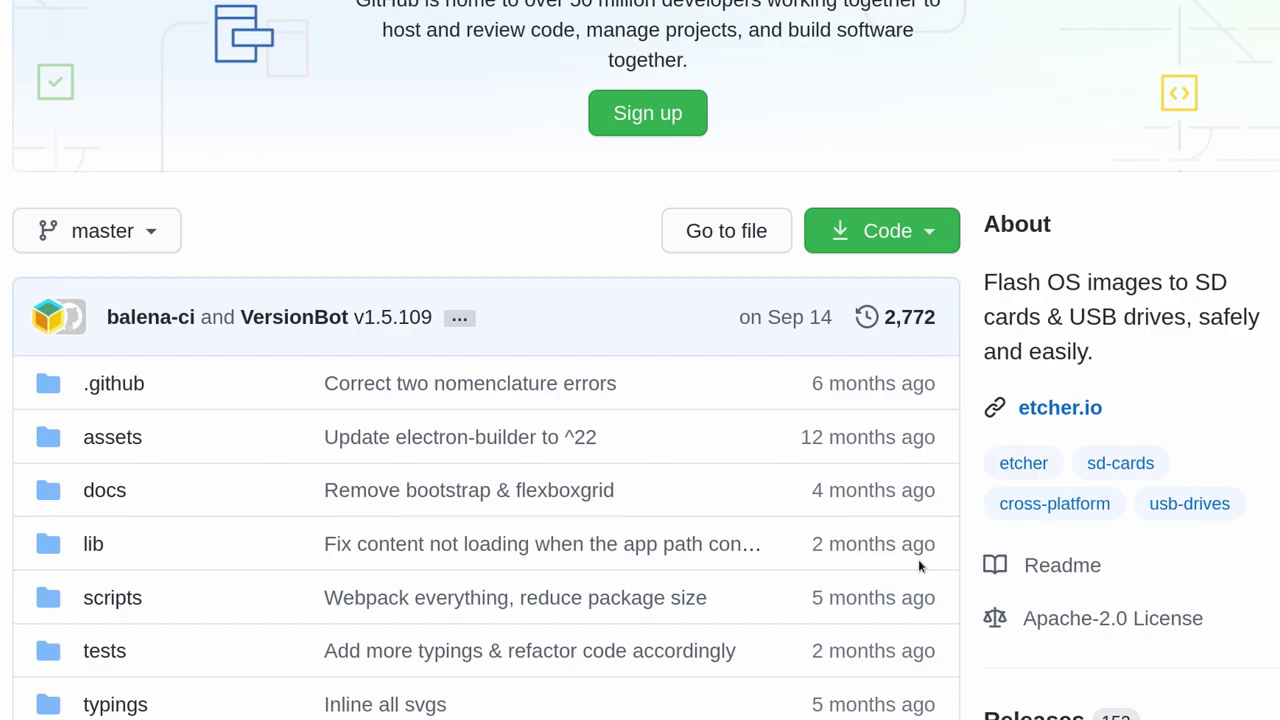
{"action": "scroll", "coordinate": [918, 566], "scroll_direction": "down", "scroll_amount": 2}
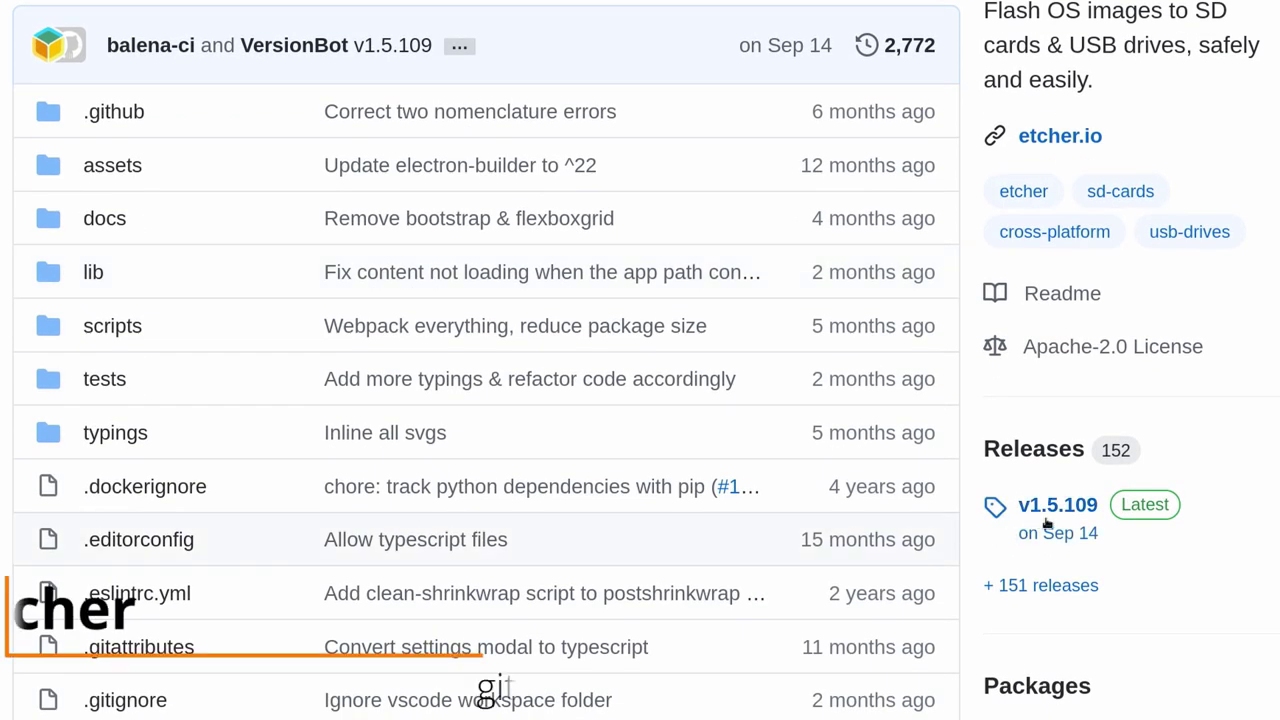
{"action": "left_click", "coordinate": [1058, 505]}
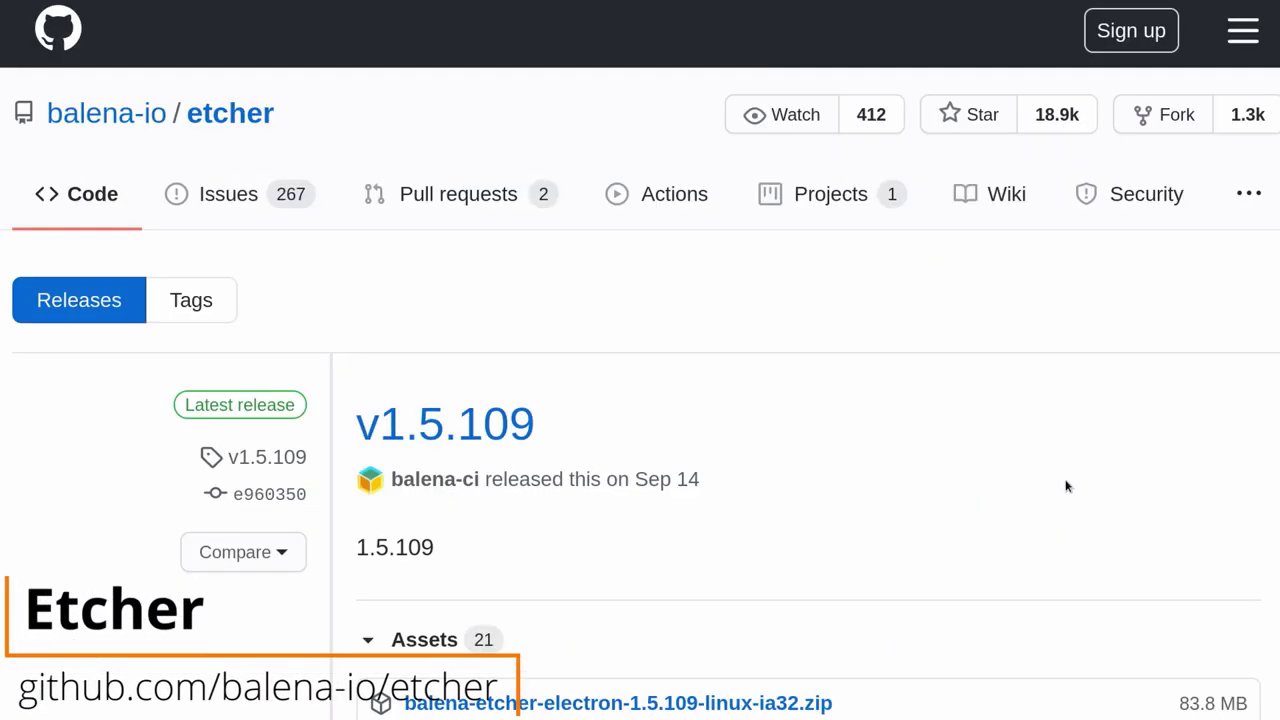
{"action": "scroll", "coordinate": [1030, 442], "scroll_direction": "down", "scroll_amount": 4}
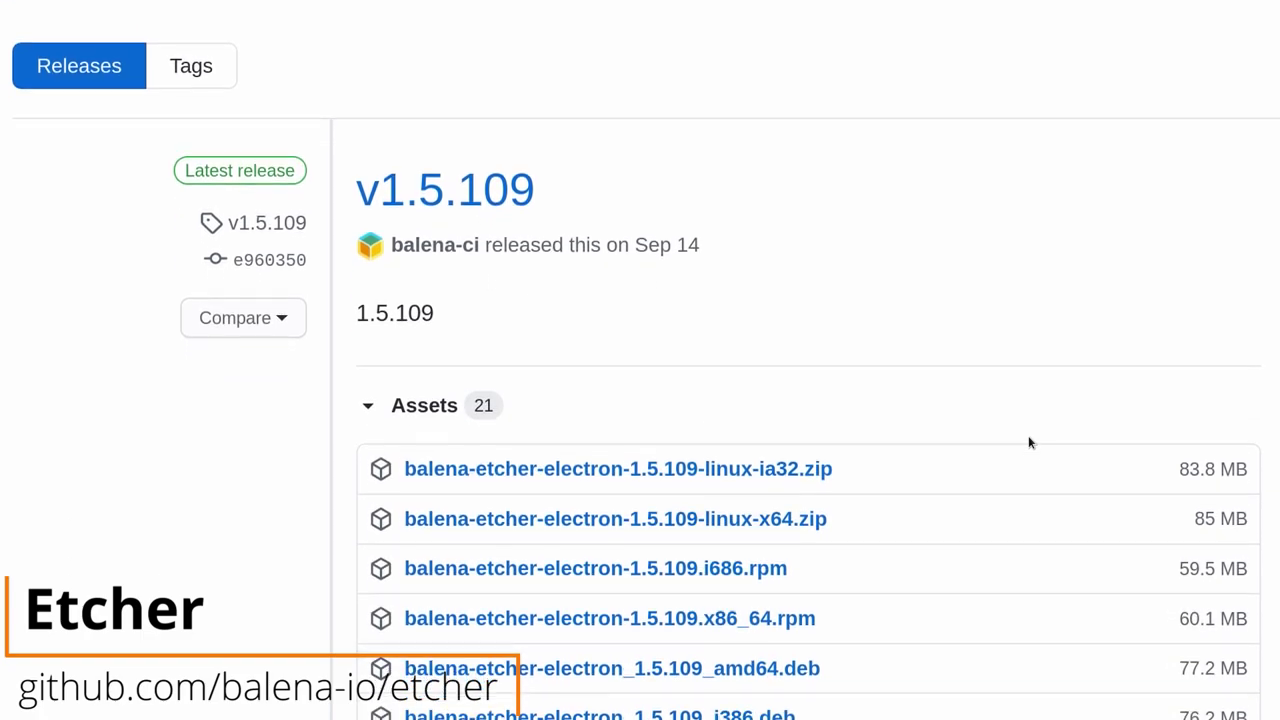
{"action": "scroll", "coordinate": [1028, 442], "scroll_direction": "down", "scroll_amount": 2}
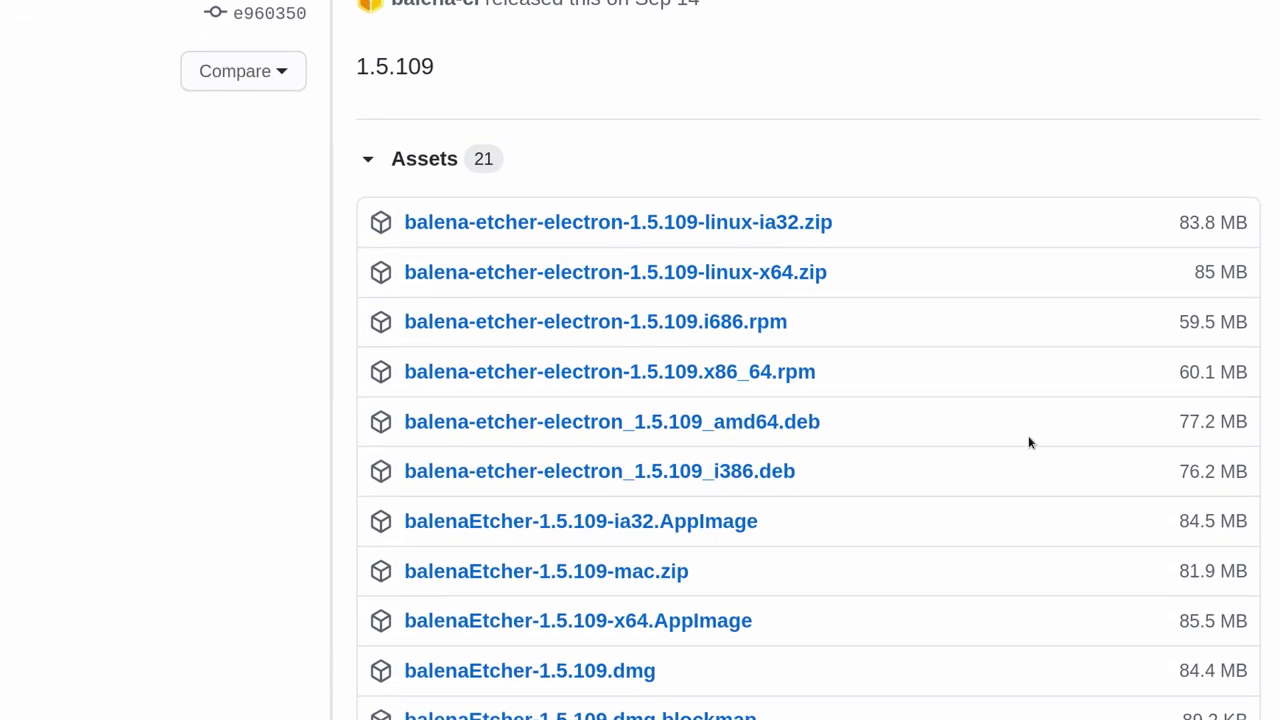
{"action": "scroll", "coordinate": [1028, 442], "scroll_direction": "down", "scroll_amount": 2}
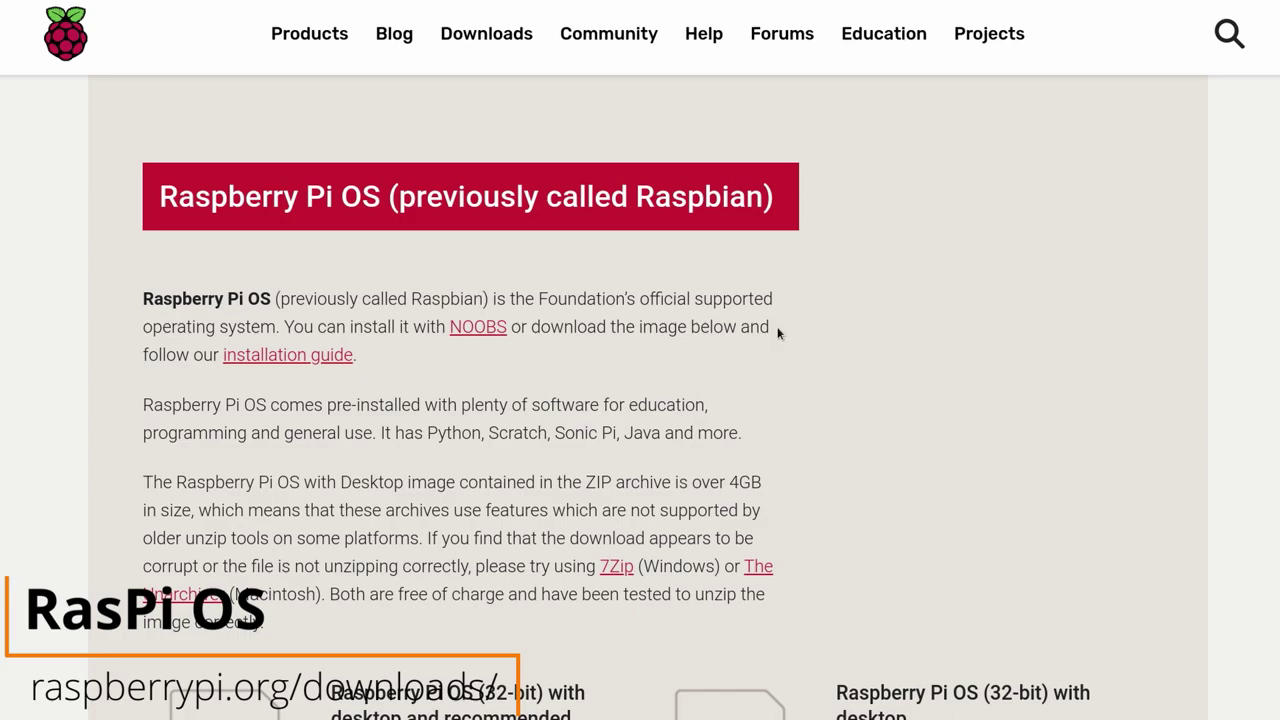
Step: Scroll the Raspberry Pi OS downloads page down to the Lite image card
{"action": "scroll", "coordinate": [778, 333], "scroll_direction": "down", "scroll_amount": 7}
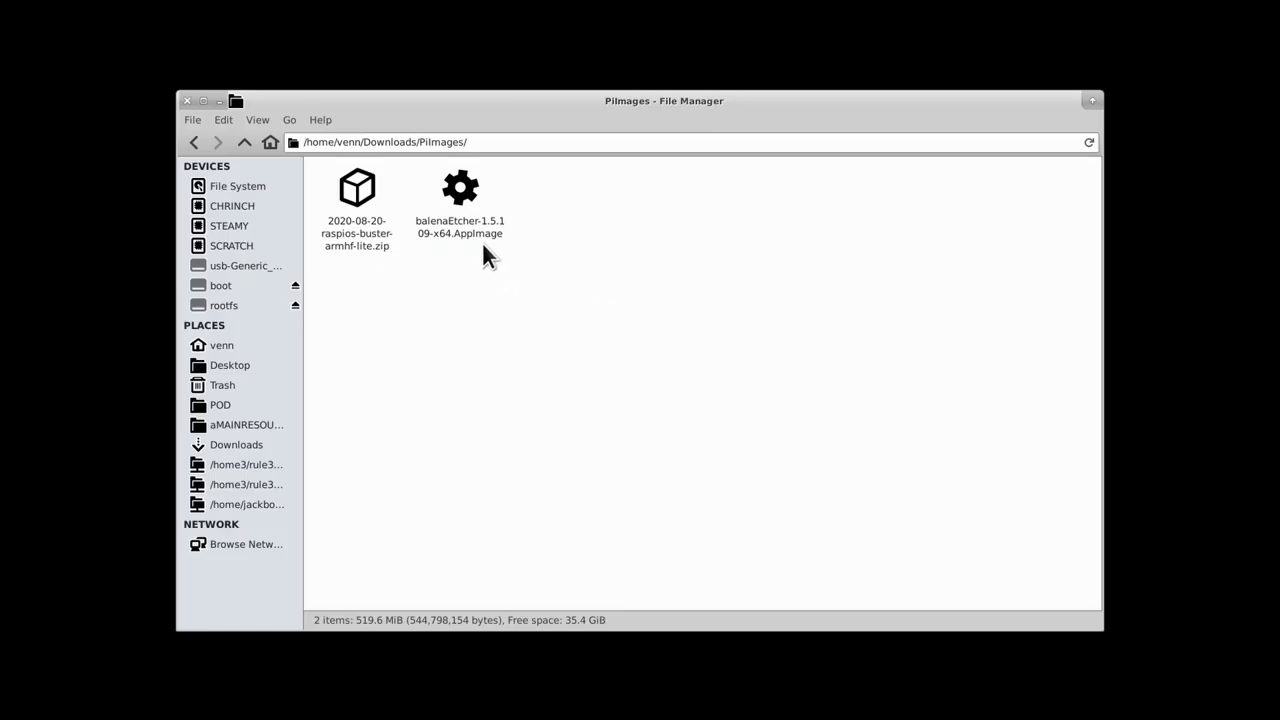
Step: Extract 2020-08-20-raspios-buster-armhf-lite.img from the zip into PiImages and close Archive Manager
{"action": "left_click", "coordinate": [487, 236]}
{"action": "left_click", "coordinate": [350, 250]}
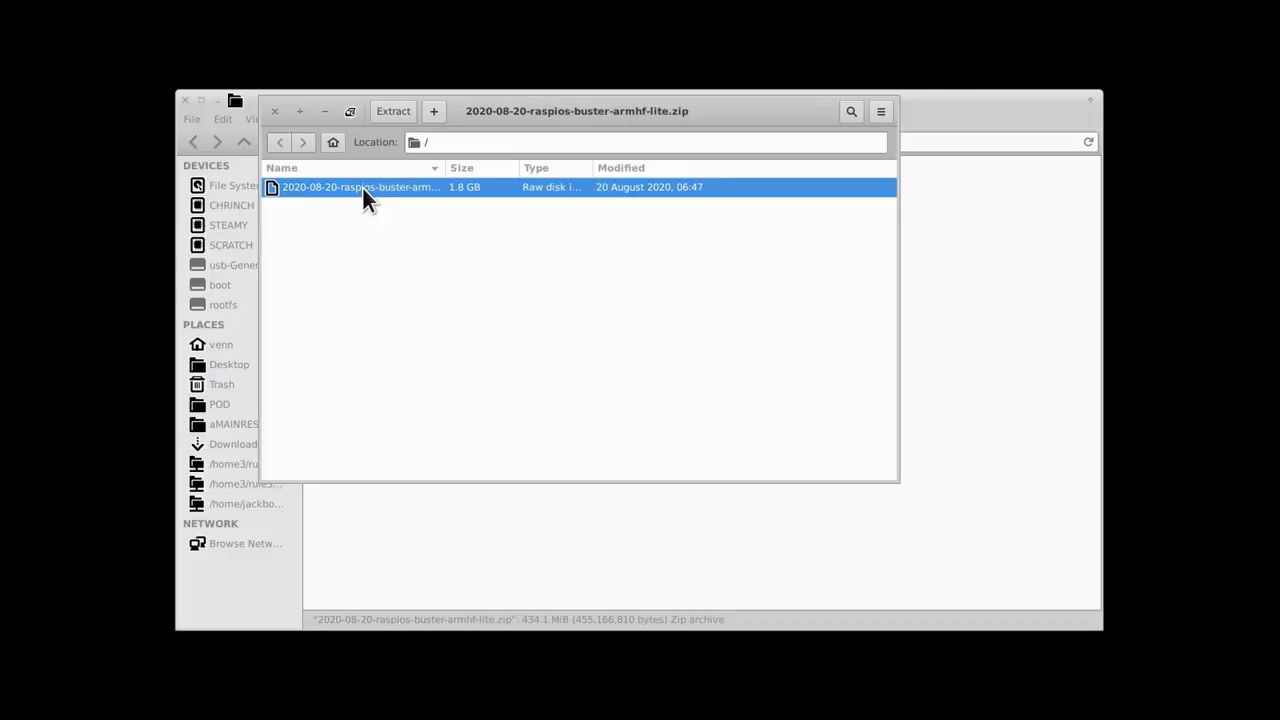
{"action": "left_click_drag", "start_coordinate": [363, 188], "coordinate": [581, 532]}
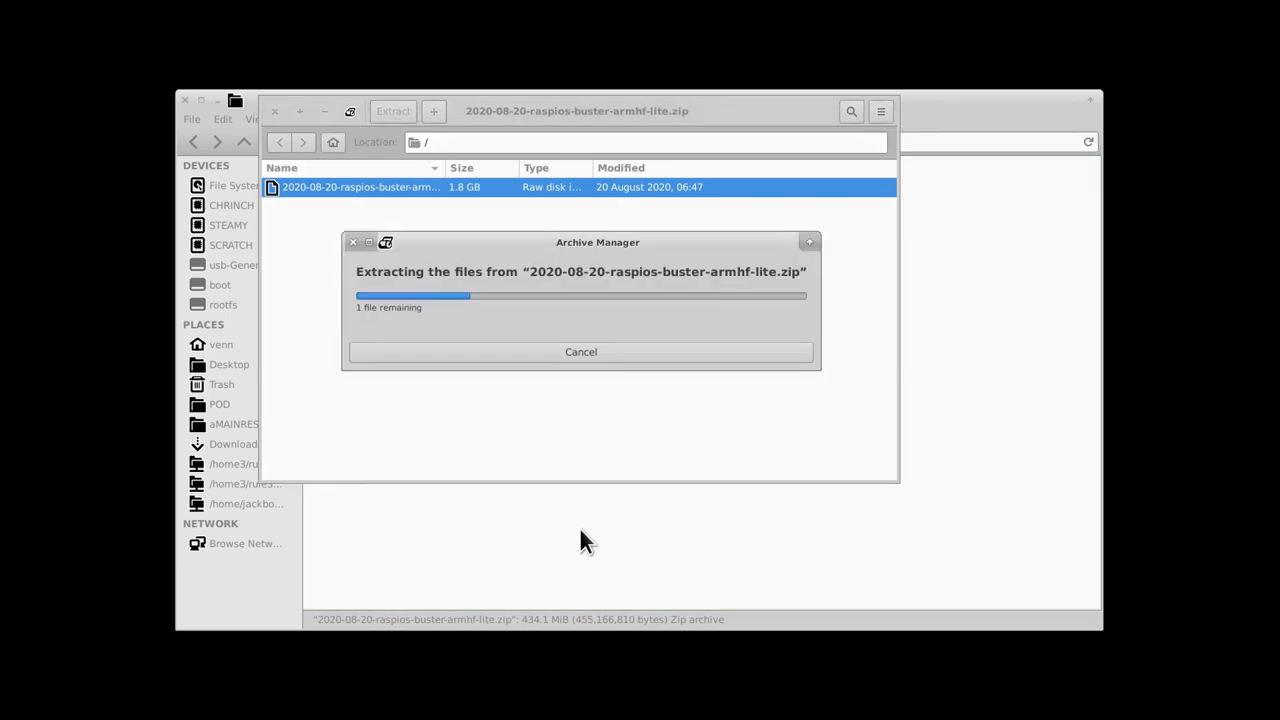
{"action": "left_click", "coordinate": [476, 353]}
{"action": "left_click", "coordinate": [273, 112]}
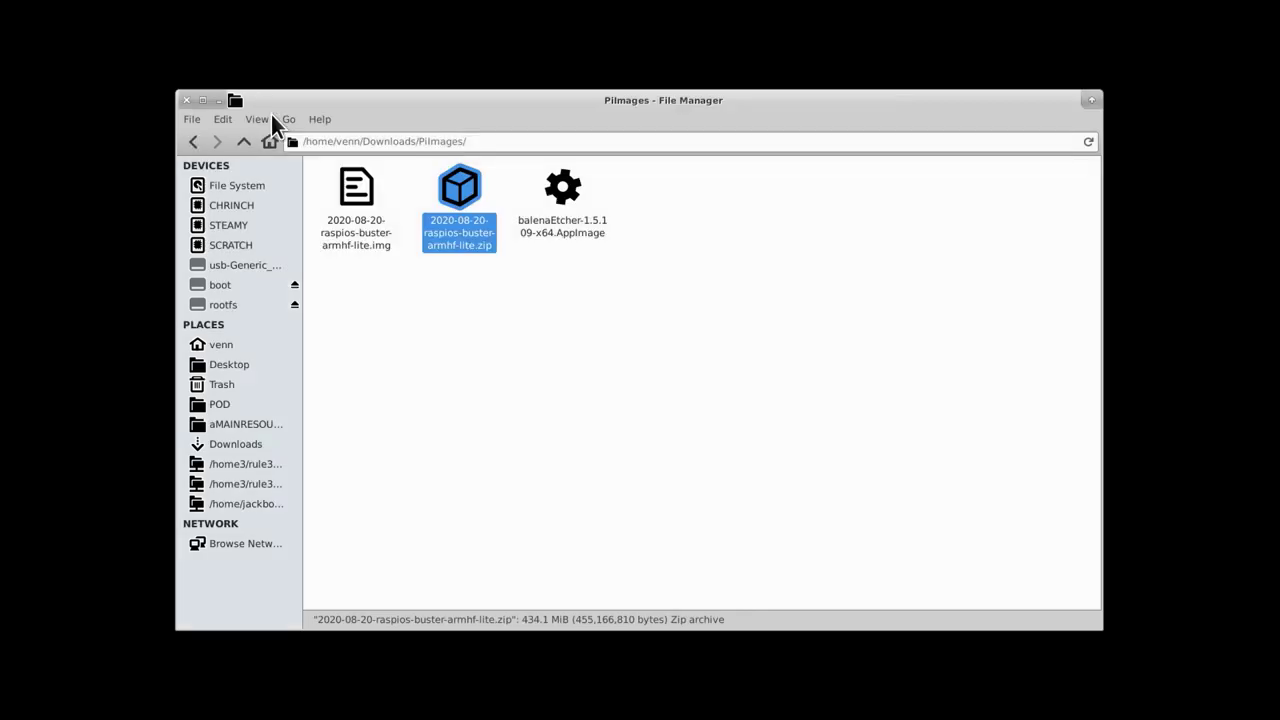
{"action": "left_click", "coordinate": [523, 316]}
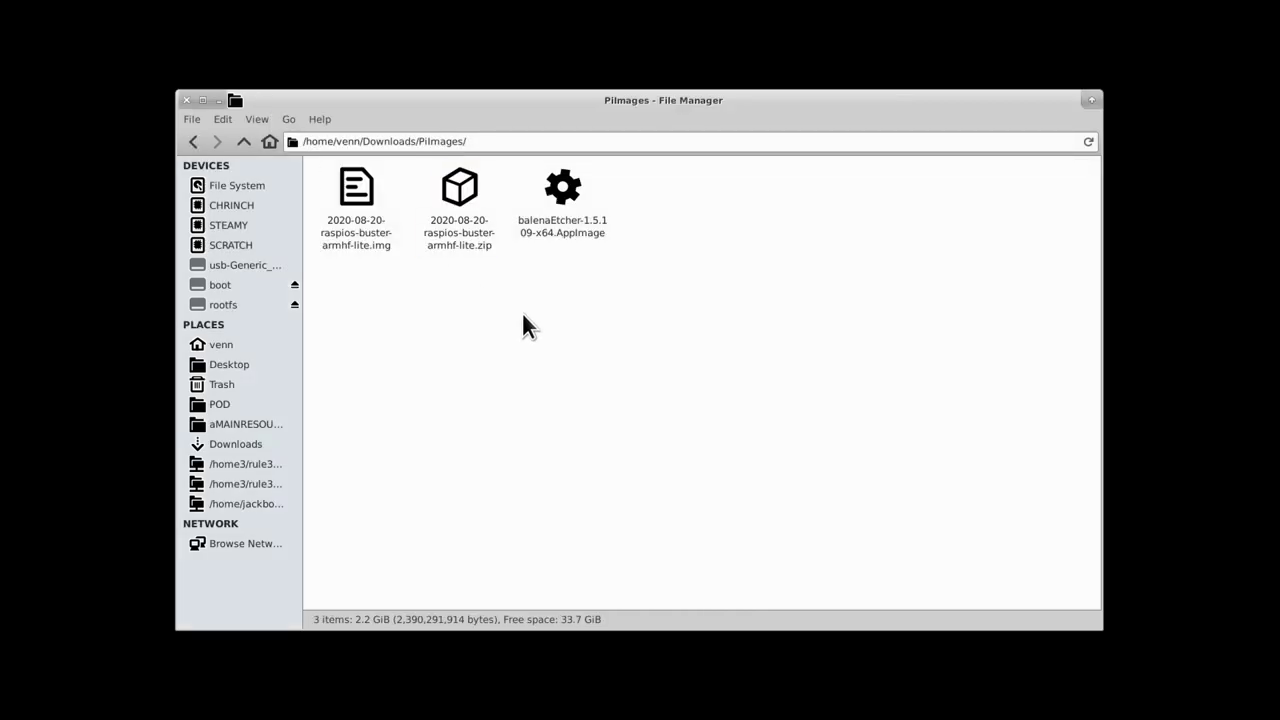
Step: Allow the balenaEtcher-1.5.109-x64.AppImage to run as a program via Properties > Permissions
{"action": "right_click", "coordinate": [561, 243]}
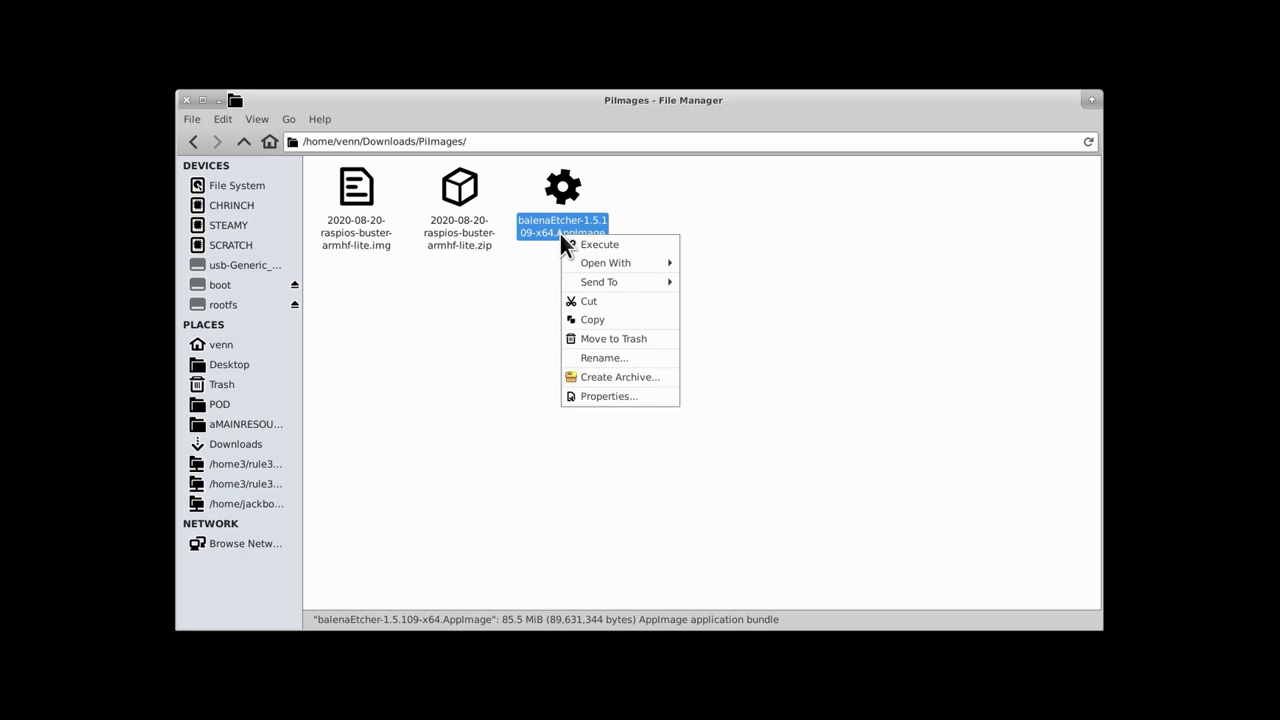
{"action": "left_click", "coordinate": [642, 395]}
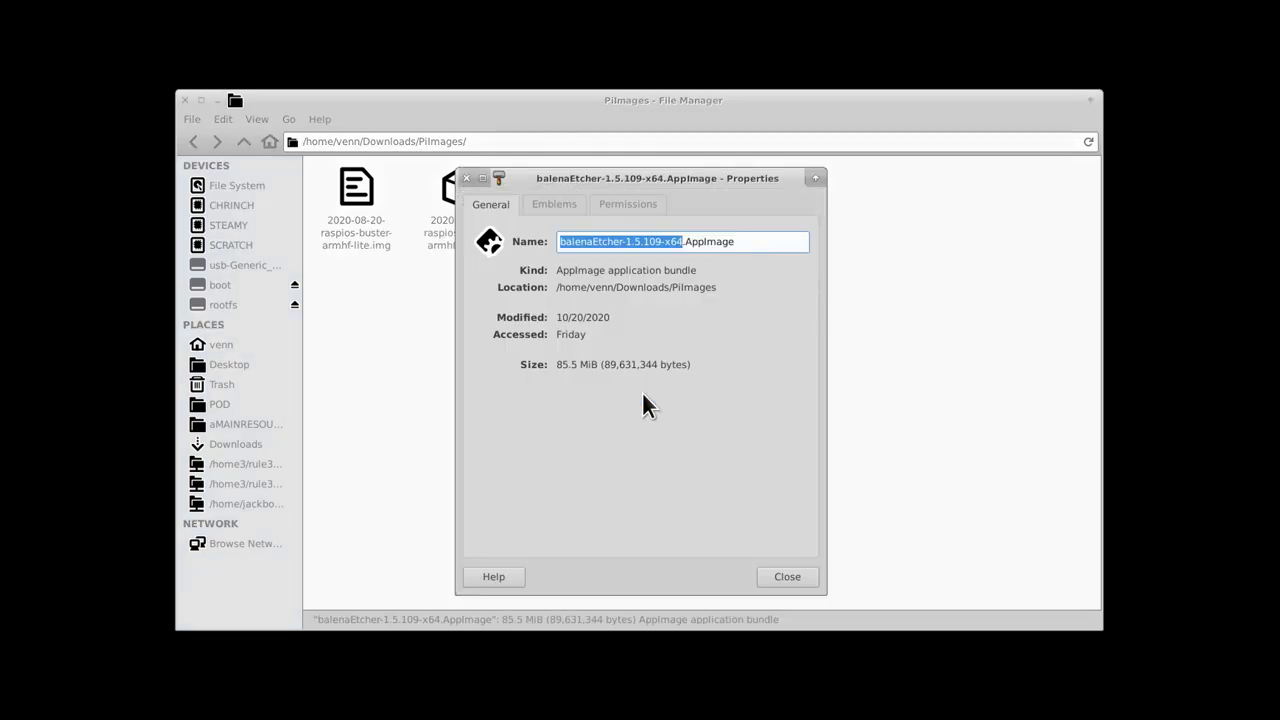
{"action": "left_click", "coordinate": [643, 202]}
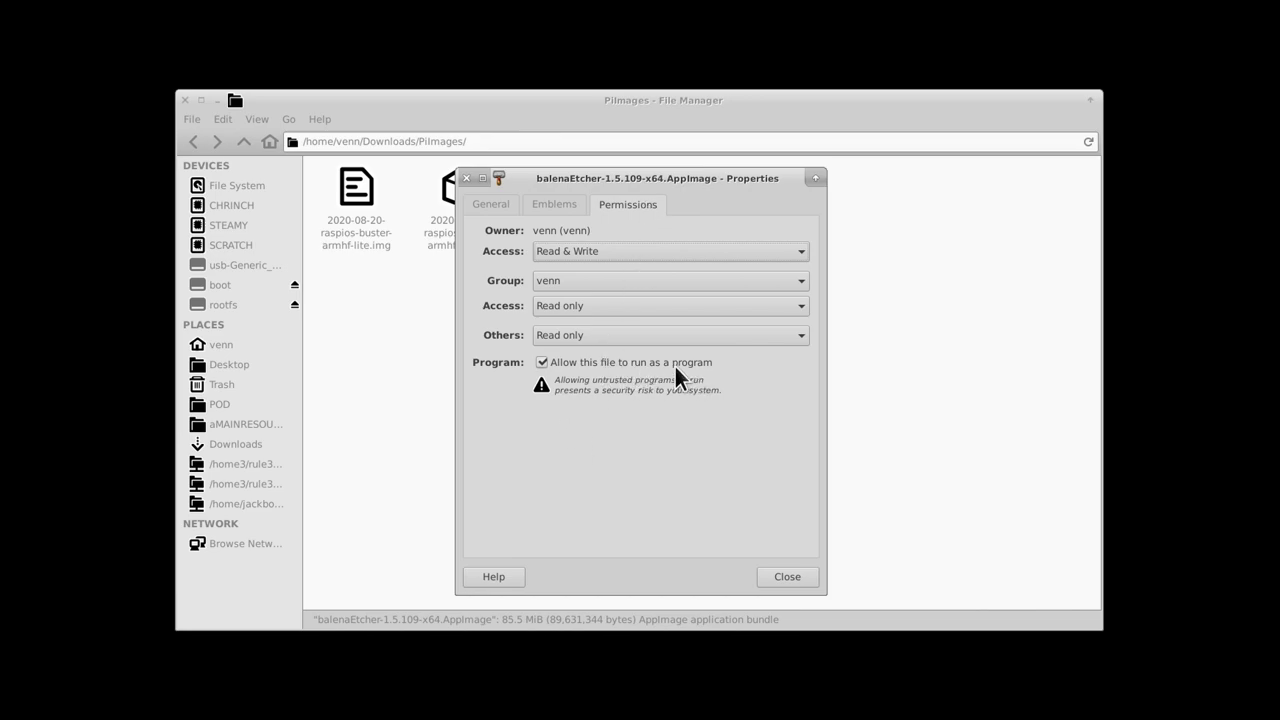
{"action": "left_click", "coordinate": [786, 577]}
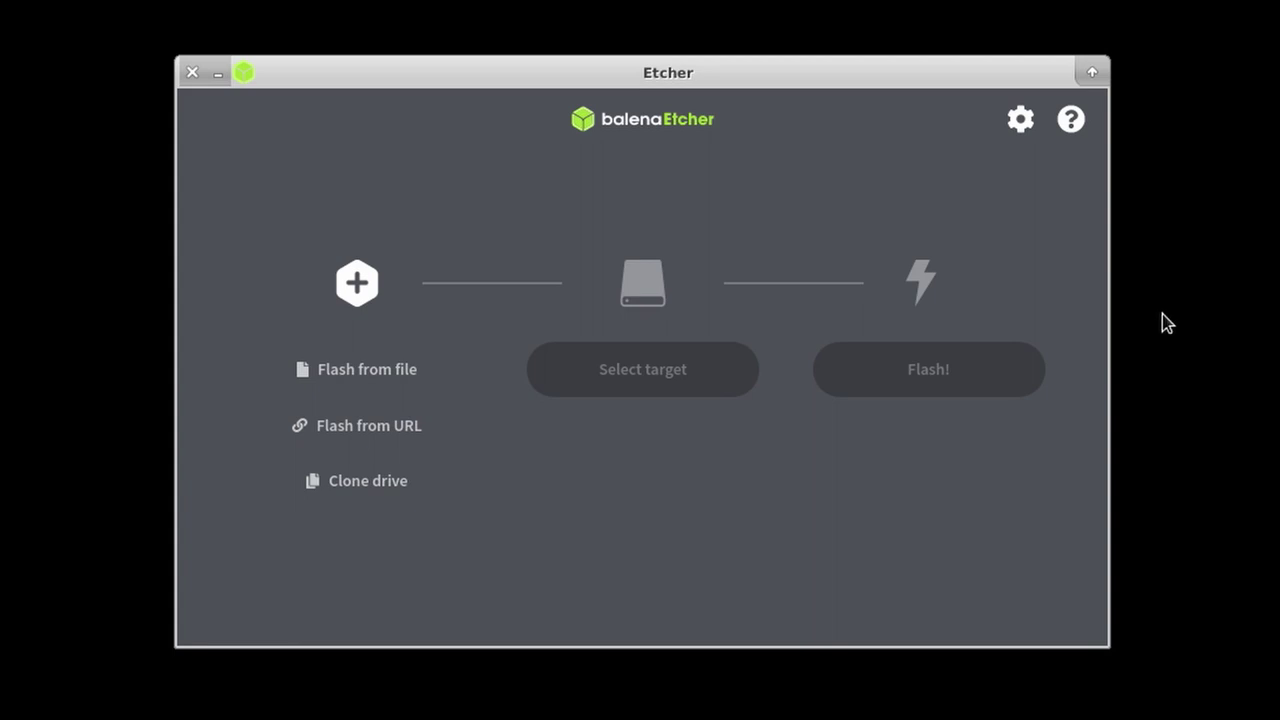
Step: Load 2020-08-20-raspios-buster-armhf-lite.img (1.85 GB) from PiImages as Etcher's source image
{"action": "left_click", "coordinate": [366, 388]}
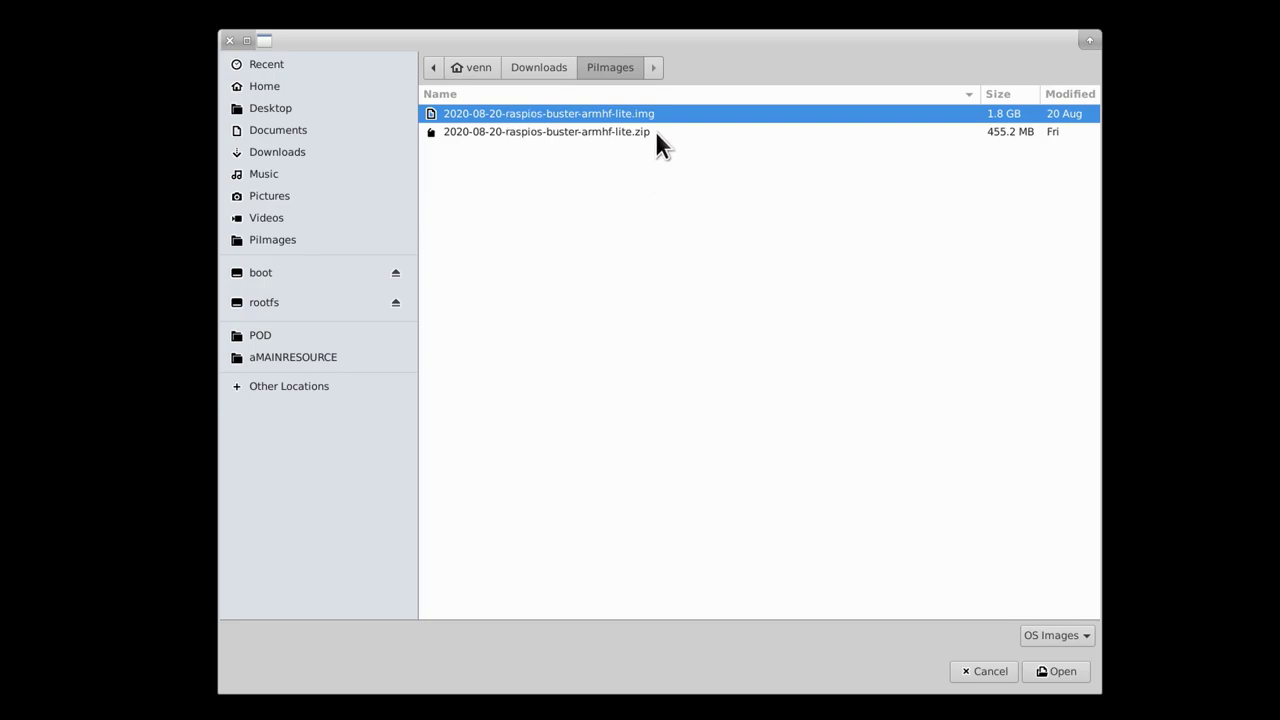
{"action": "left_click", "coordinate": [1064, 677]}
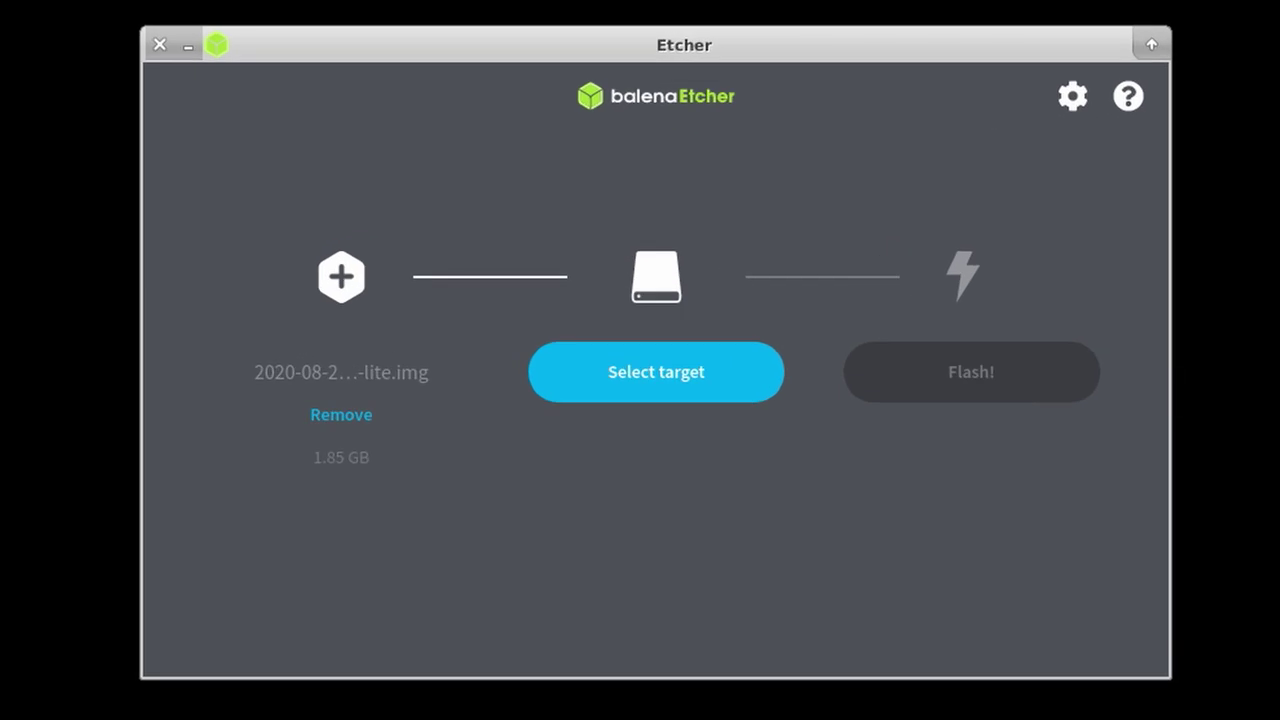
Step: Select the hidden 15.9 GB Generic MassStorageClass drive (/dev/sdd) as the flash target
{"action": "left_click", "coordinate": [636, 372]}
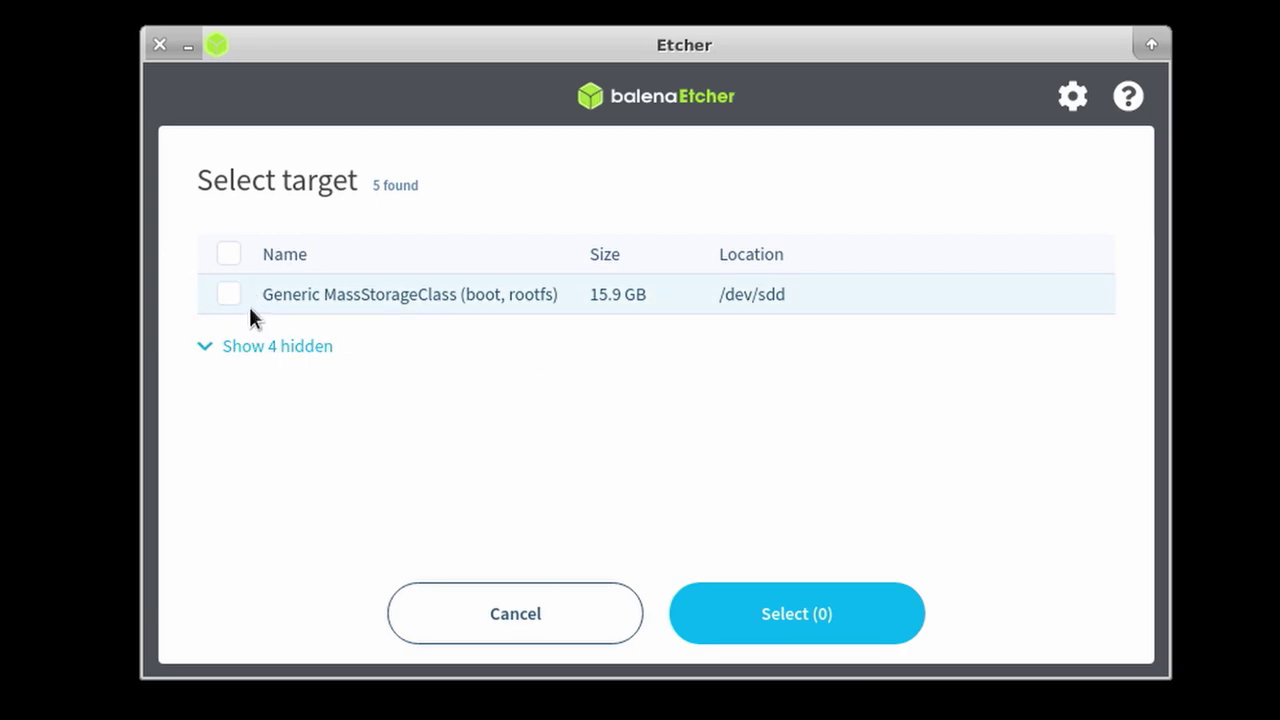
{"action": "left_click", "coordinate": [286, 348]}
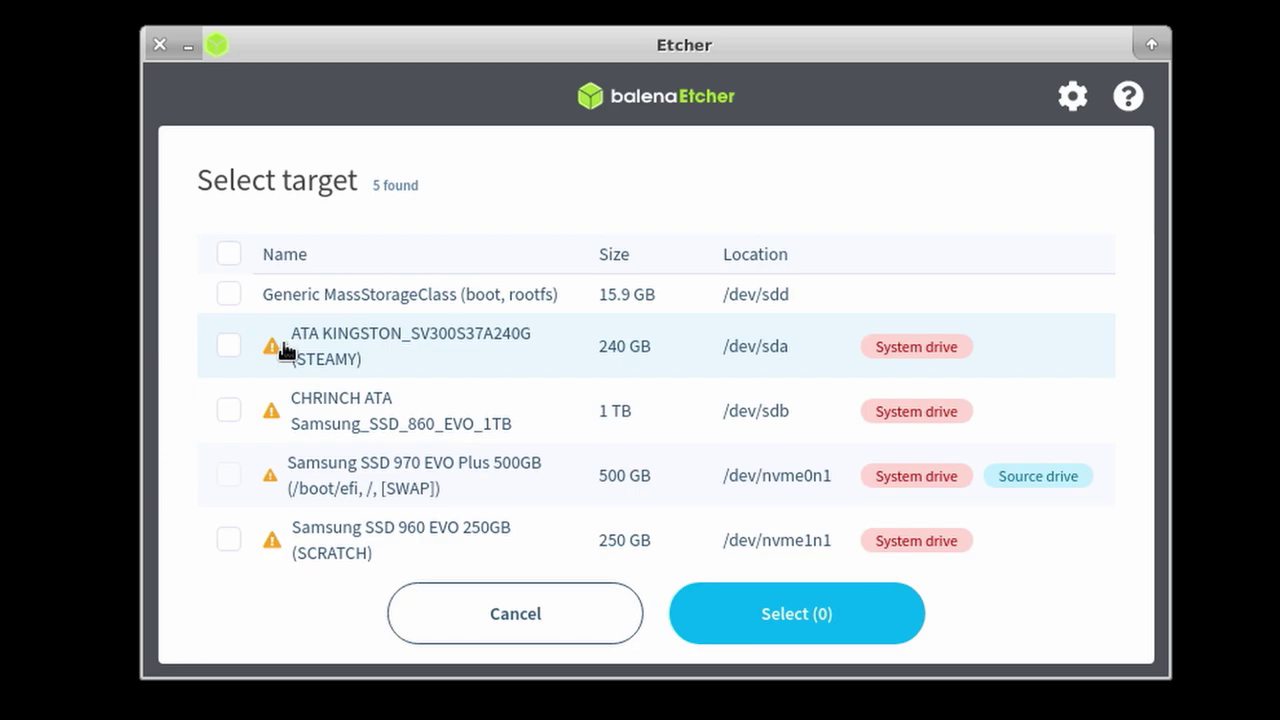
{"action": "scroll", "coordinate": [640, 470], "scroll_direction": "down", "scroll_amount": 1}
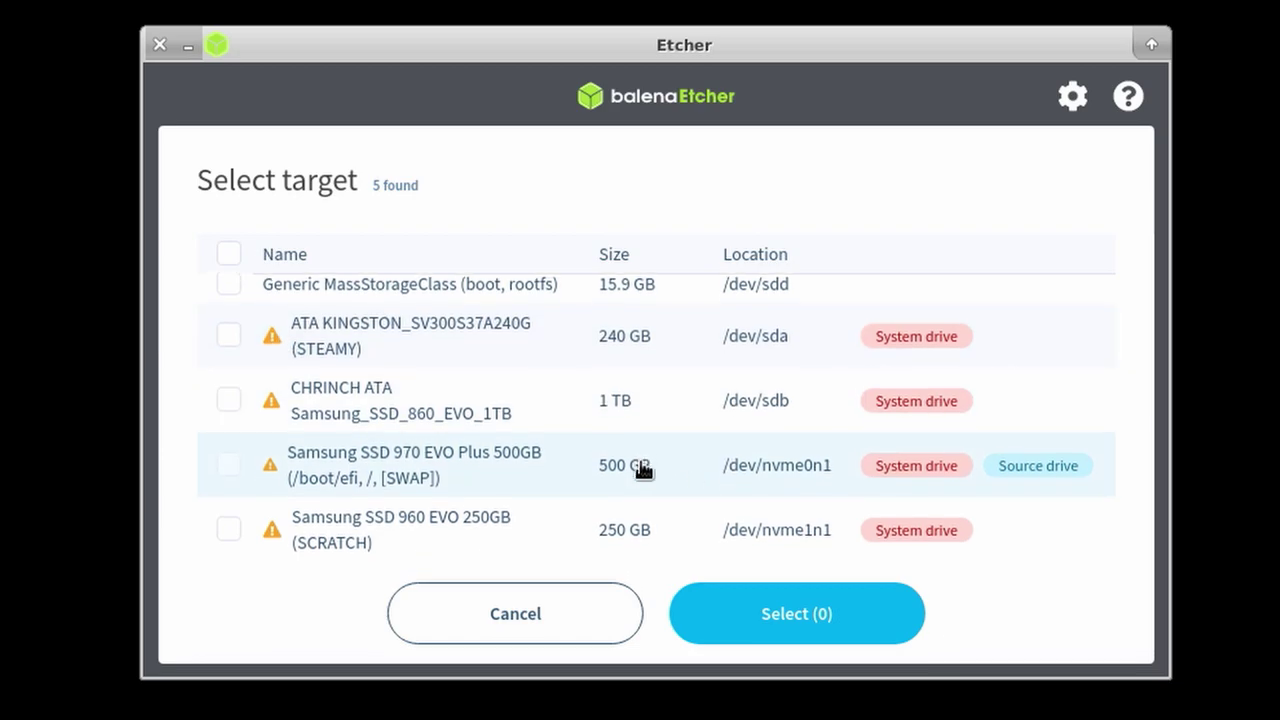
{"action": "scroll", "coordinate": [641, 470], "scroll_direction": "up", "scroll_amount": 1}
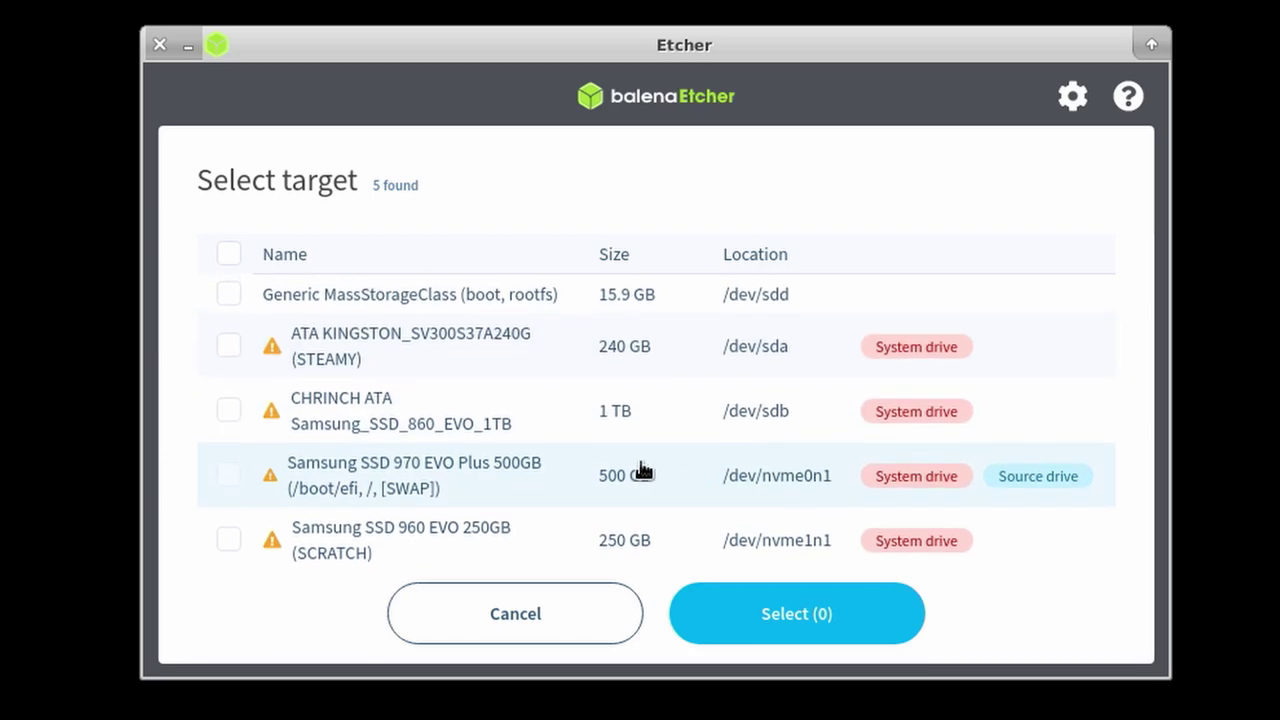
{"action": "left_click", "coordinate": [224, 297]}
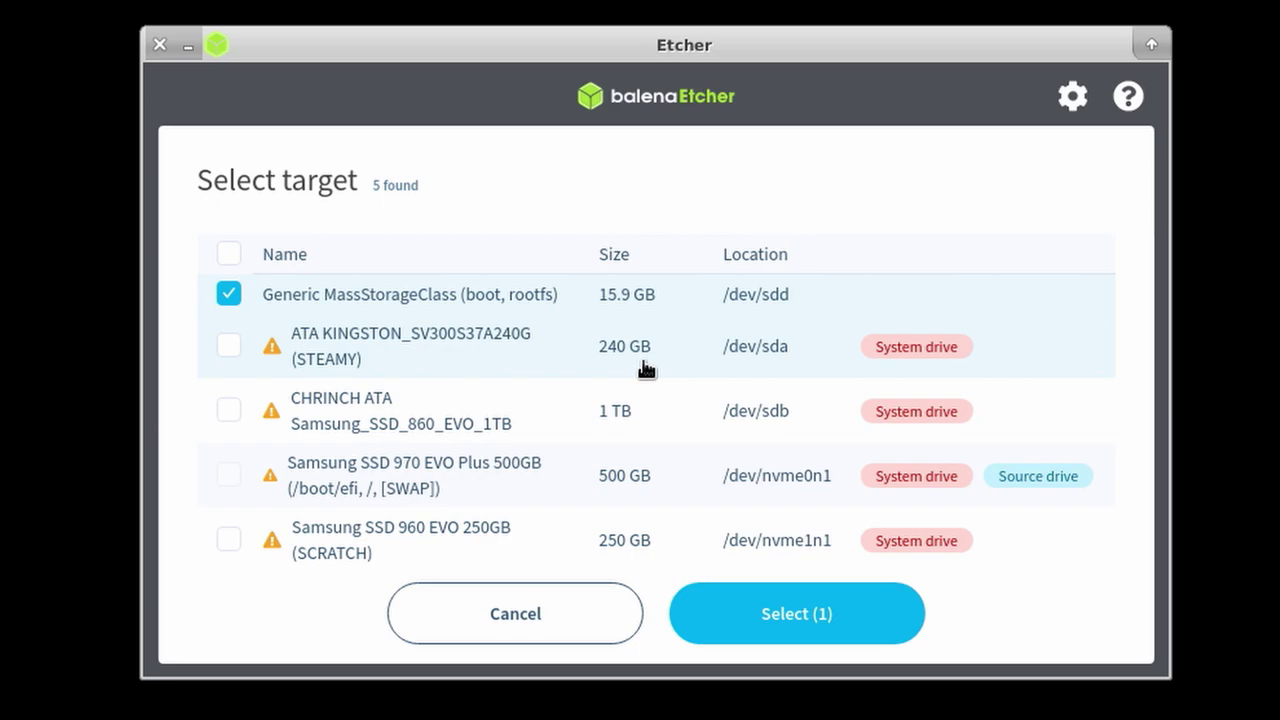
{"action": "left_click", "coordinate": [842, 628]}
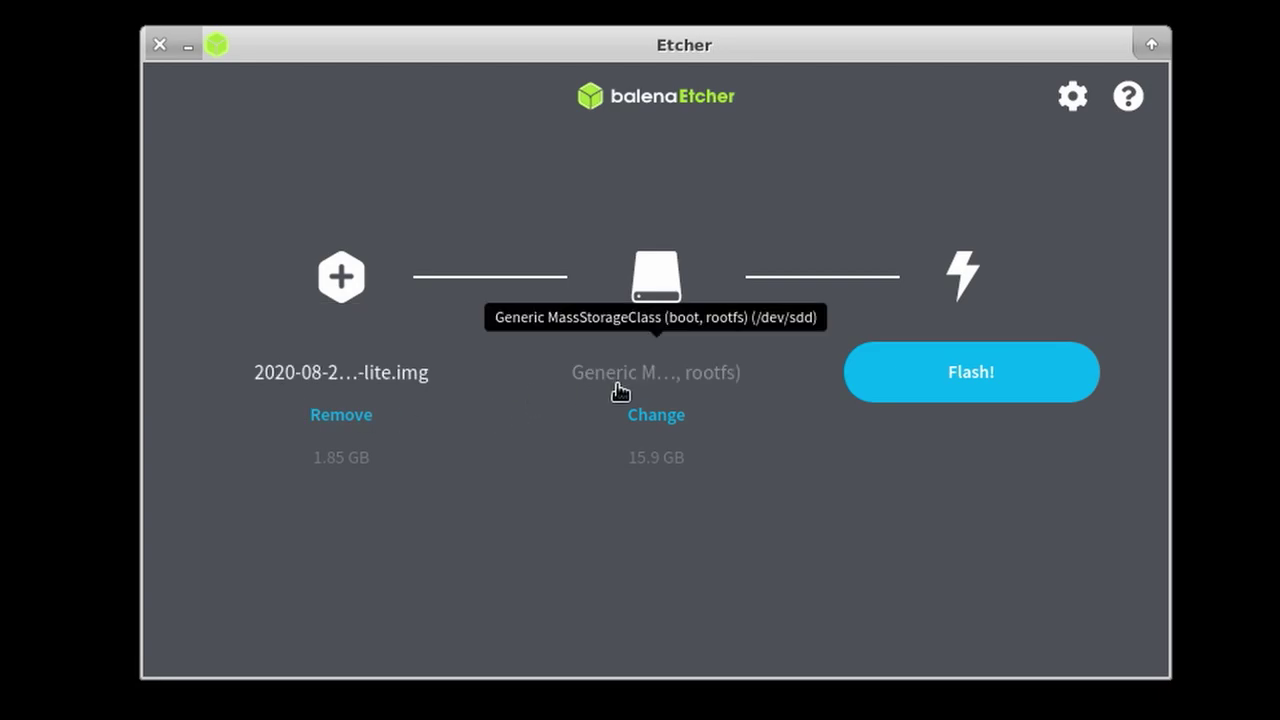
Step: Flash the image to the SD card, authorizing it with the account password
{"action": "left_click", "coordinate": [995, 378]}
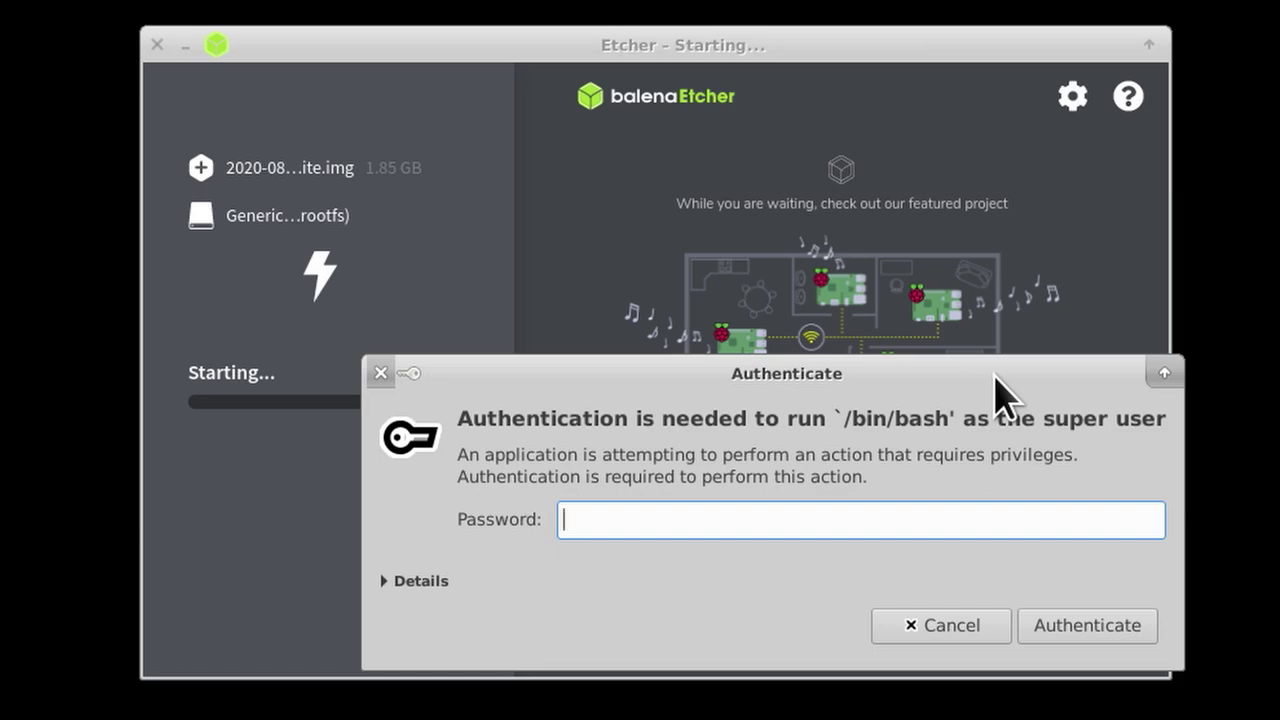
{"action": "type", "text": "********"}
{"action": "key", "text": "Return"}
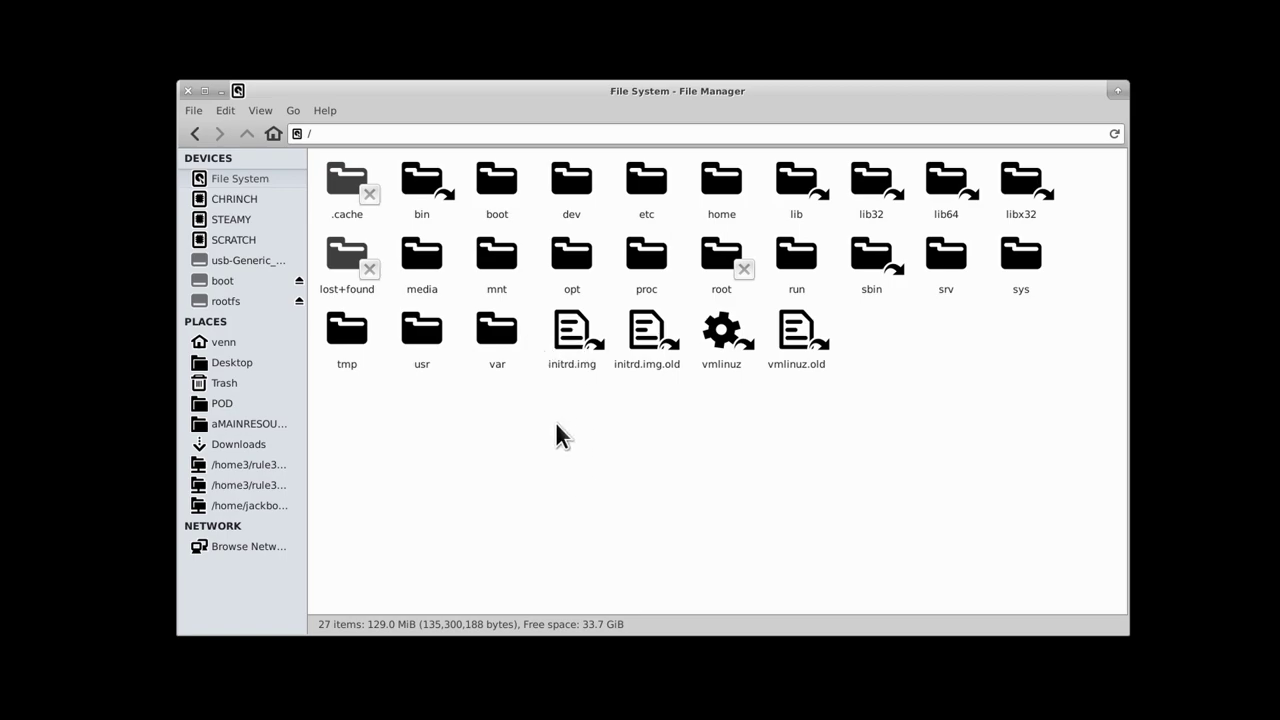
Step: Open the SD card's boot partition and bring up the folder's context menu
{"action": "left_click", "coordinate": [230, 282]}
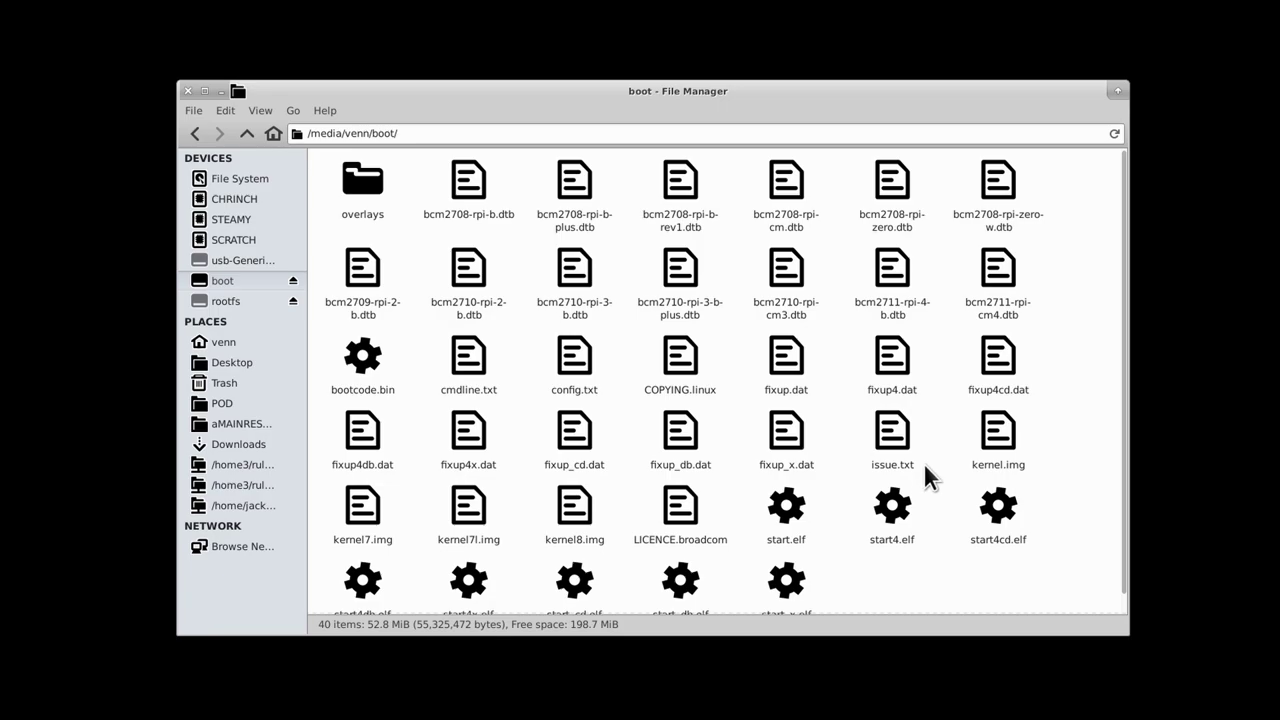
{"action": "scroll", "coordinate": [972, 470], "scroll_direction": "down", "scroll_amount": 1}
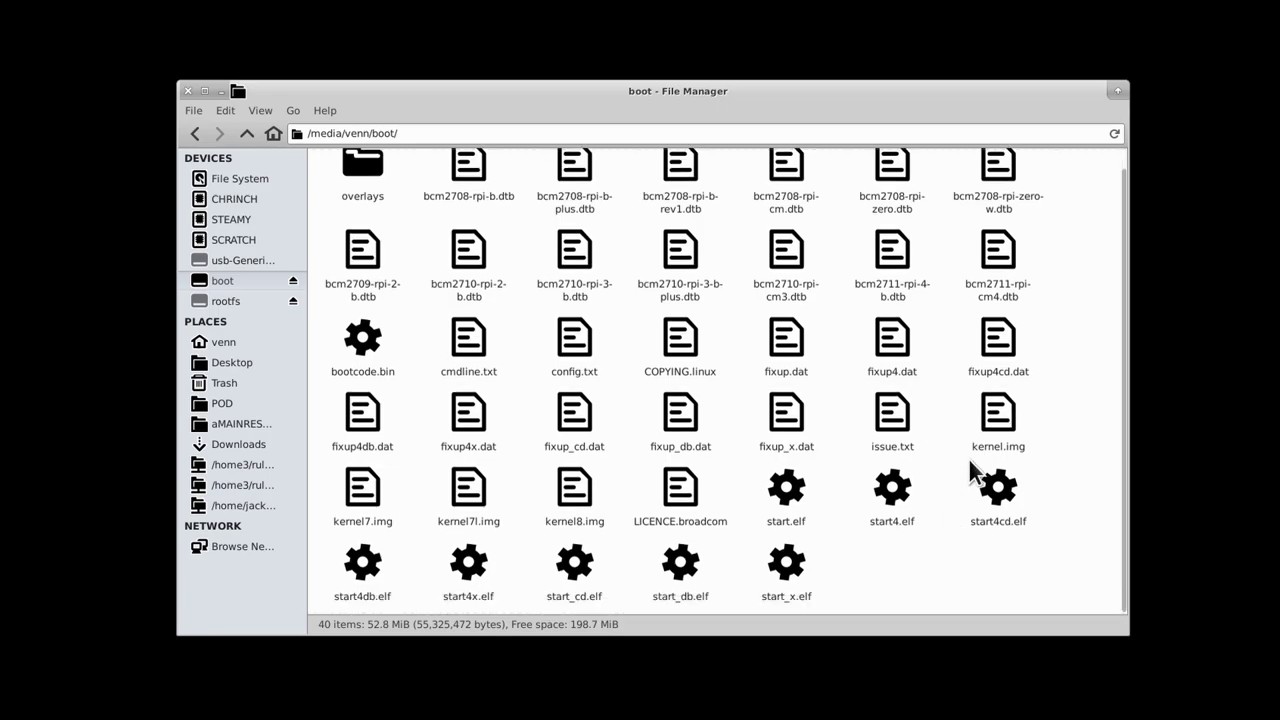
{"action": "right_click", "coordinate": [941, 565]}
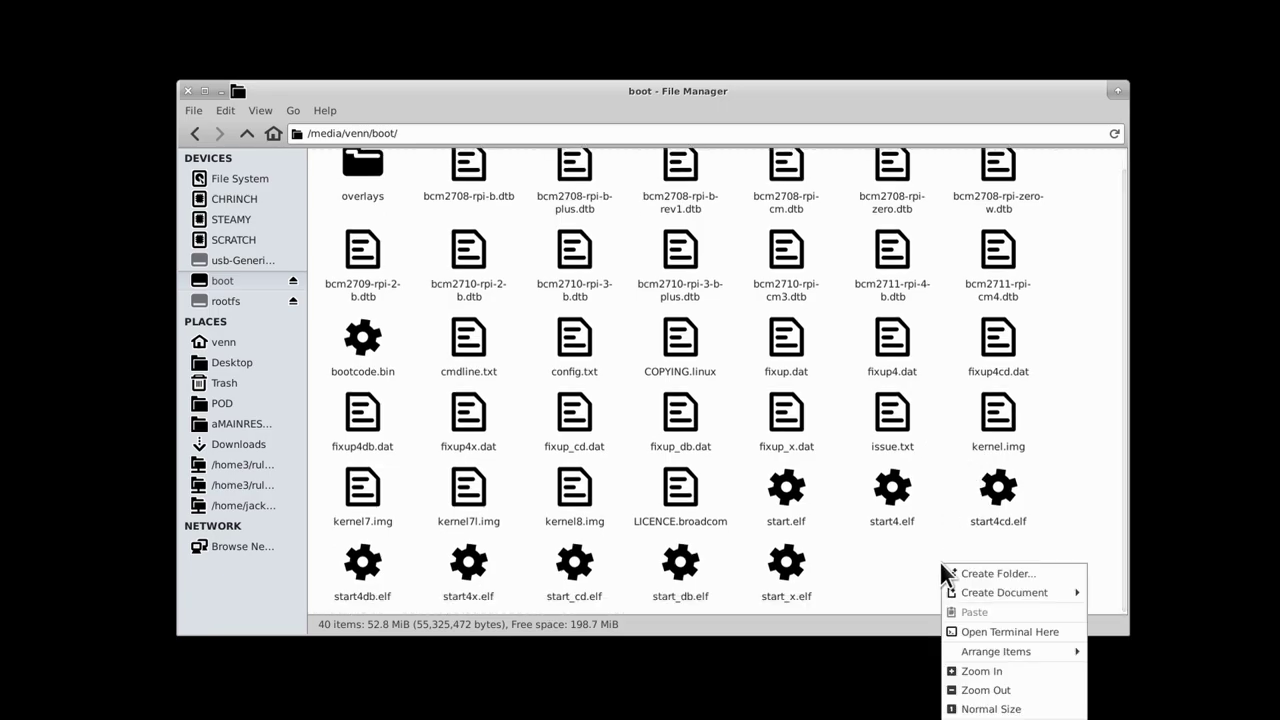
Step: Open a terminal in the boot folder and switch to a root shell with su
{"action": "left_click", "coordinate": [948, 632]}
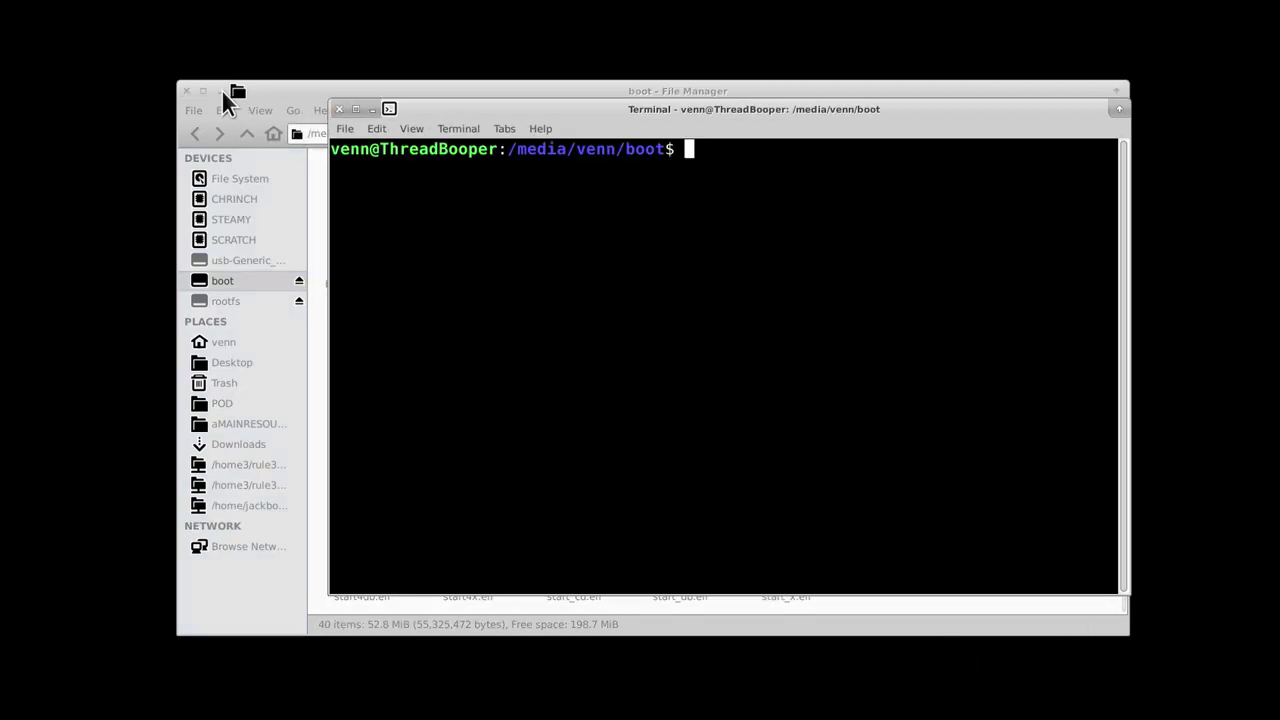
{"action": "left_click", "coordinate": [220, 90]}
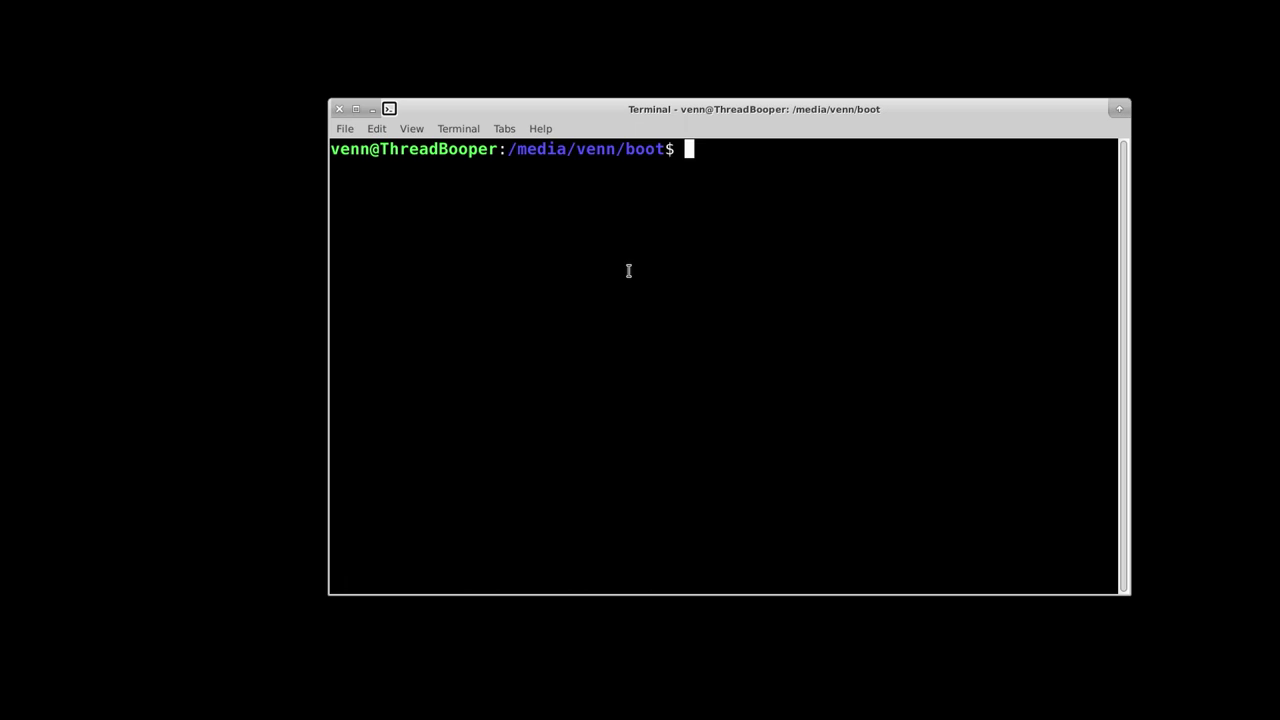
{"action": "type", "text": "su"}
{"action": "key", "text": "Return"}
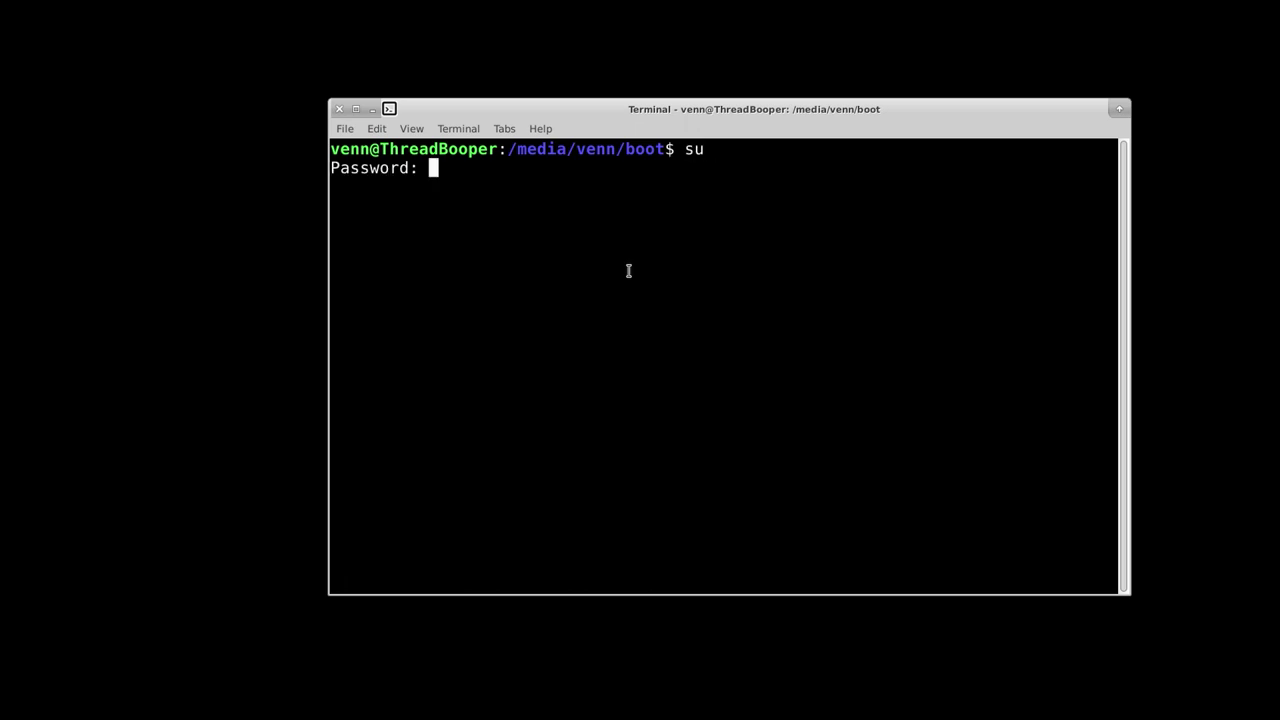
{"action": "key", "text": "Return"}
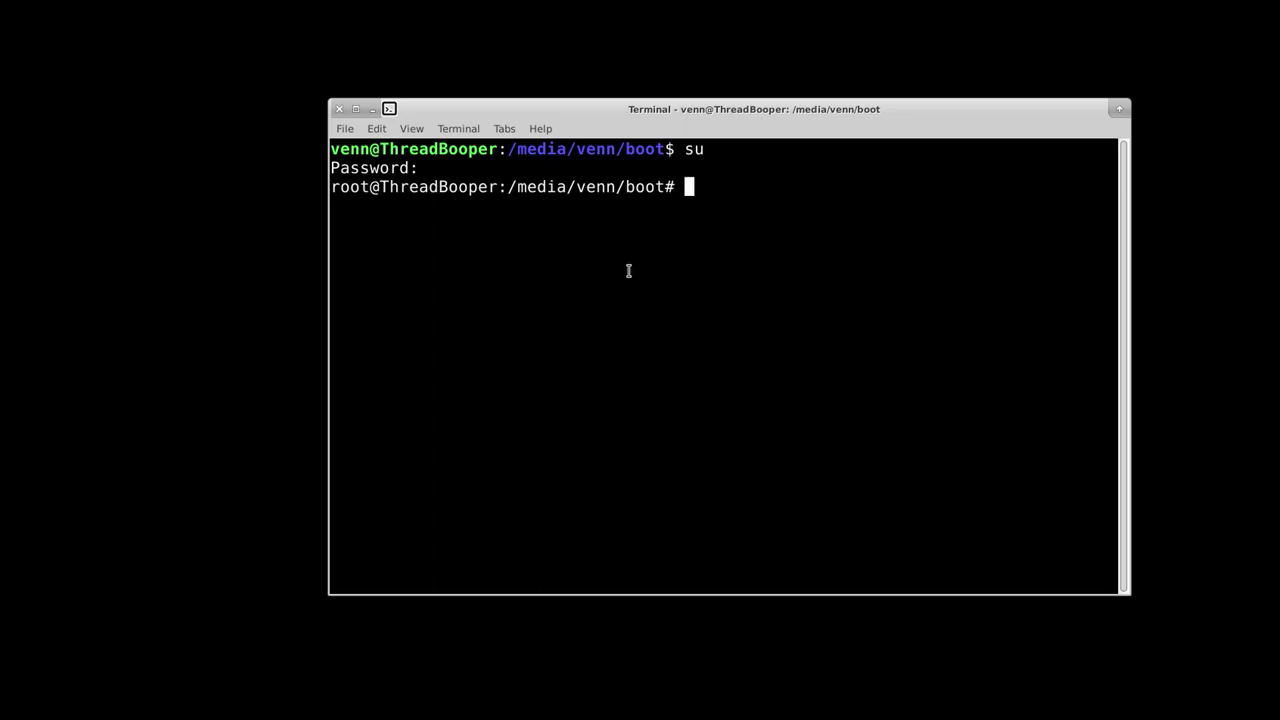
Step: Create an empty ssh file in /media/venn/boot with touch and list the folder
{"action": "type", "text": "touch ssh"}
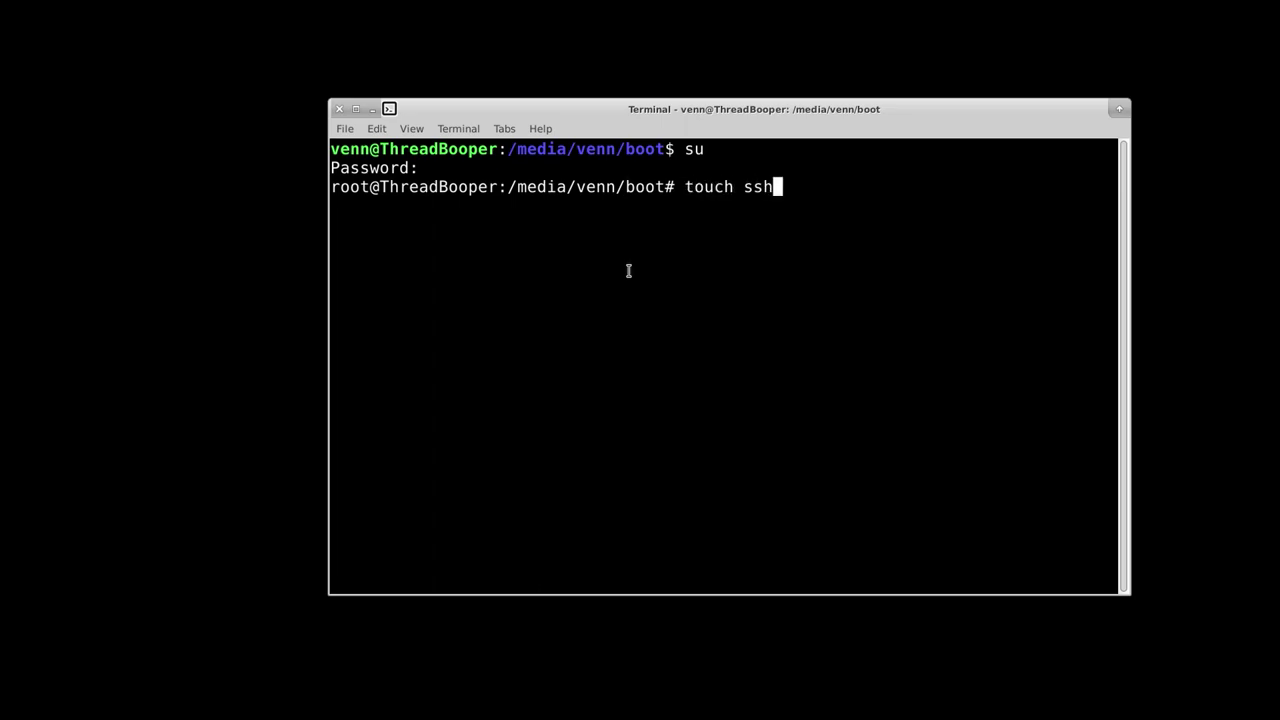
{"action": "key", "text": "Return"}
{"action": "type", "text": "ls"}
{"action": "key", "text": "Return"}
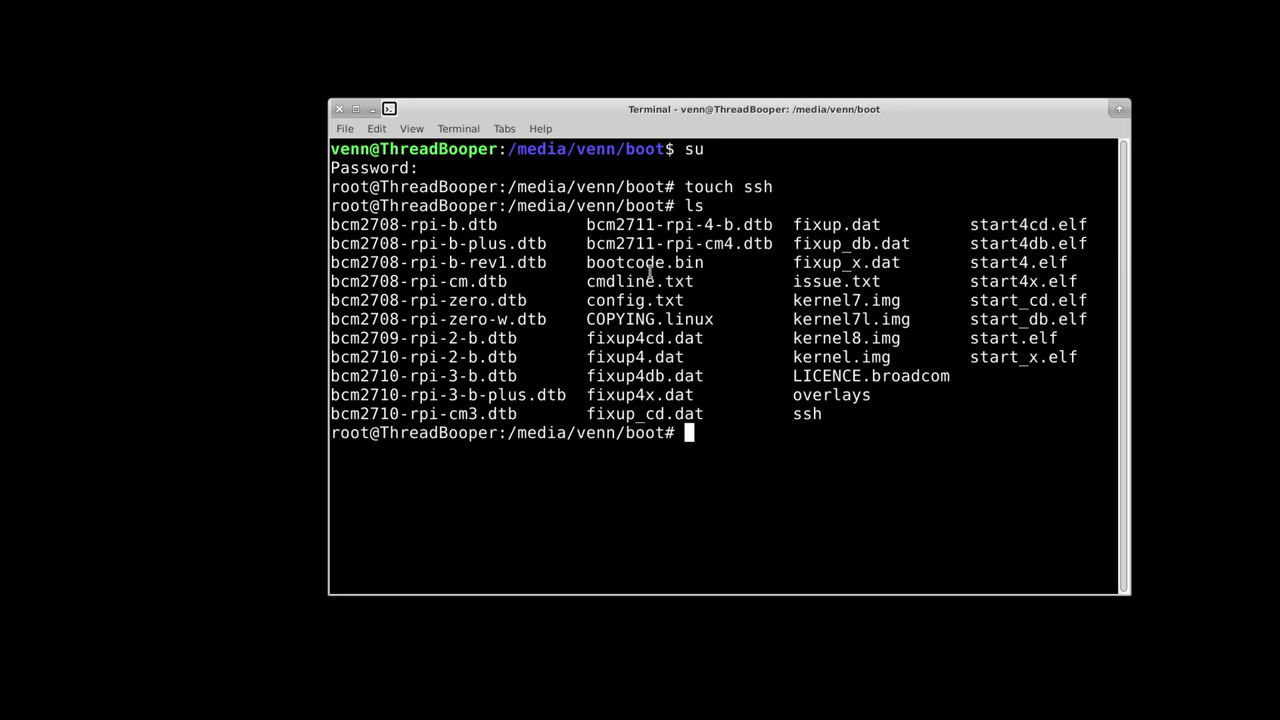
{"action": "type", "text": "nan"}
{"action": "key", "text": "BackSpace"}
{"action": "key", "text": "BackSpace"}
{"action": "key", "text": "BackSpace"}
Step: Create wpa_supplicant.conf in nano and paste the ctrl_interface, update_config=1 and network block
{"action": "type", "text": "nano"}
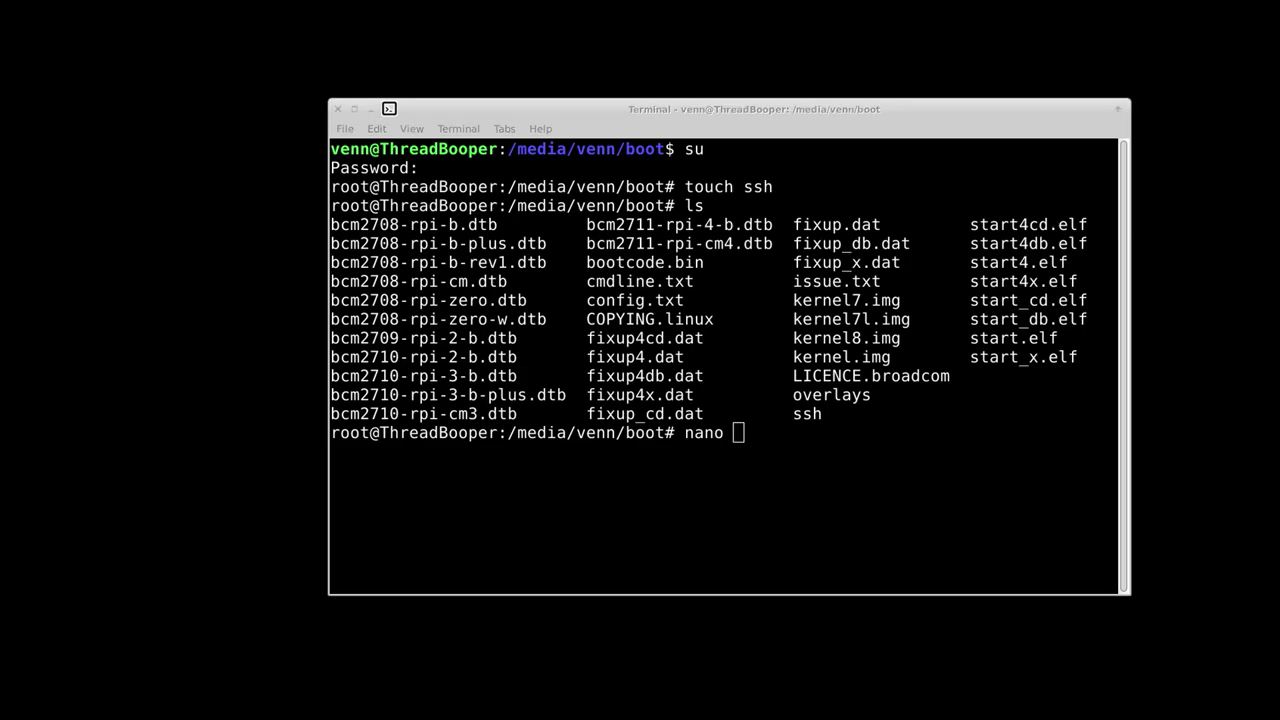
{"action": "left_click", "coordinate": [946, 471]}
{"action": "type", "text": "wpa_supplicant.conf"}
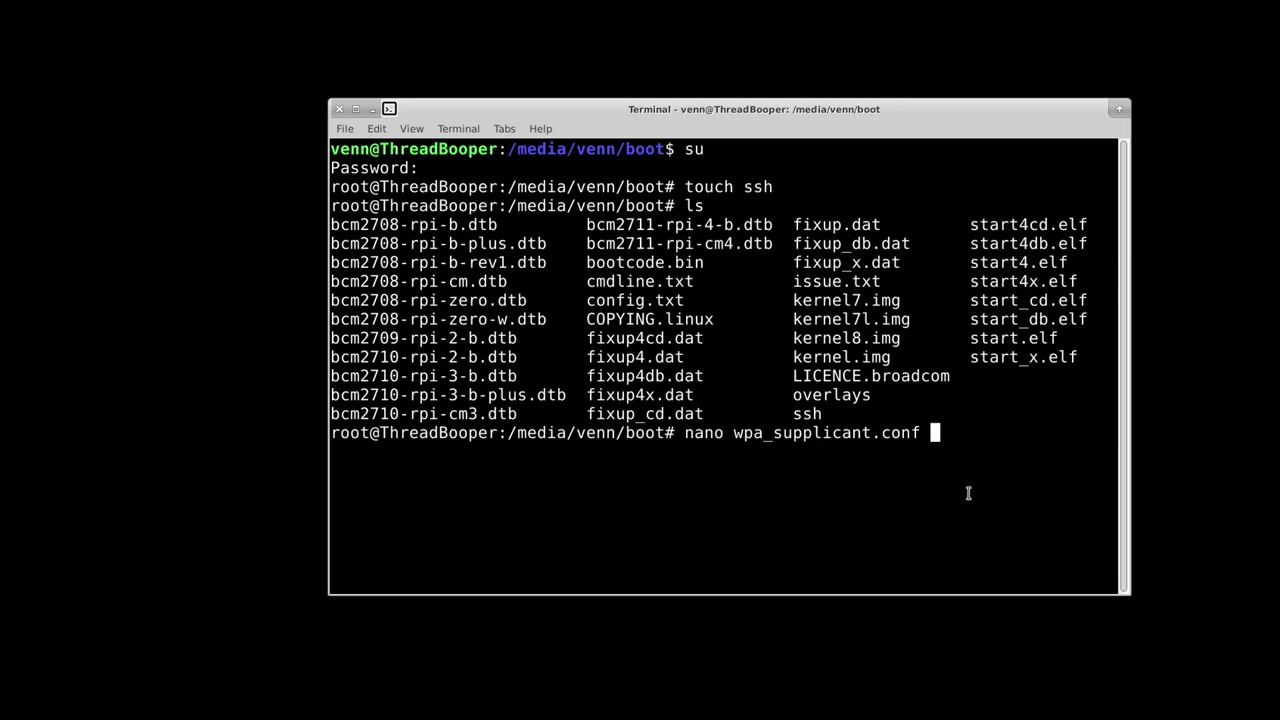
{"action": "key", "text": "Return"}
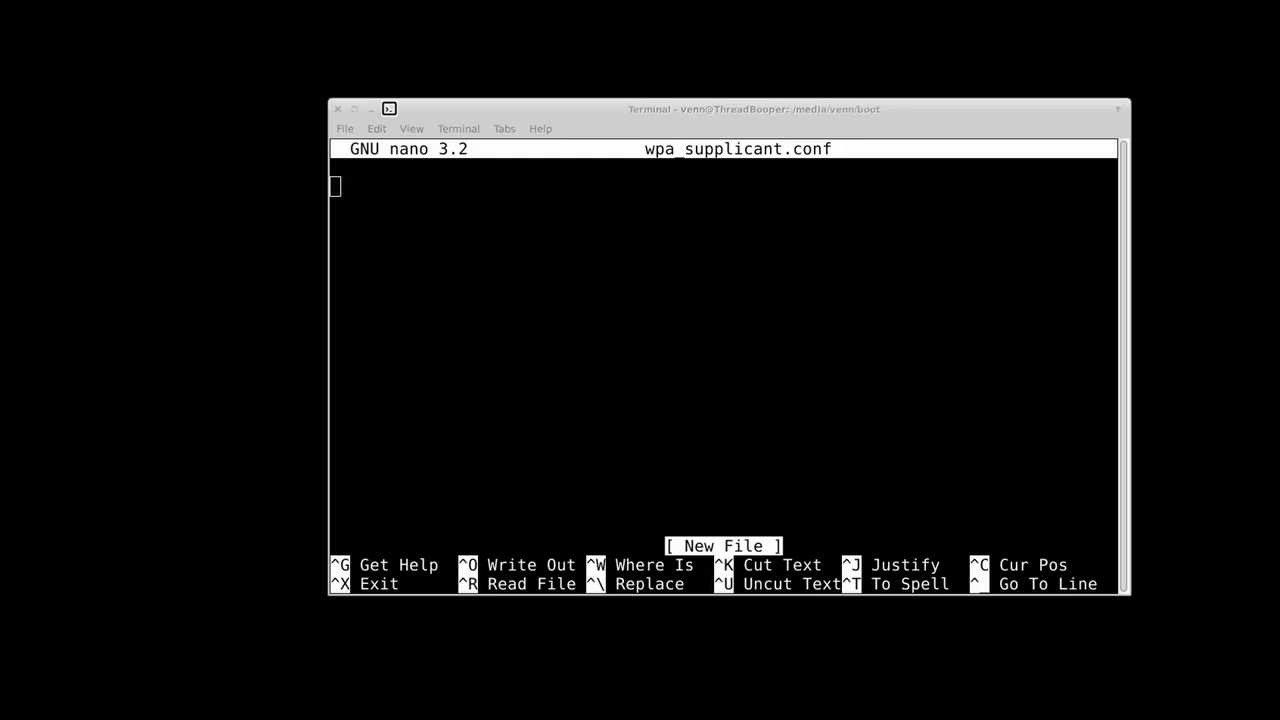
{"action": "left_click", "coordinate": [466, 374]}
{"action": "type", "text": "ctrl_interface=DIR=/var/run/wpa_supplicant GROUP=netdev   update_config=1   network={       ssid=\"WiFiBulb\"       psk=\"12345\"   }"}
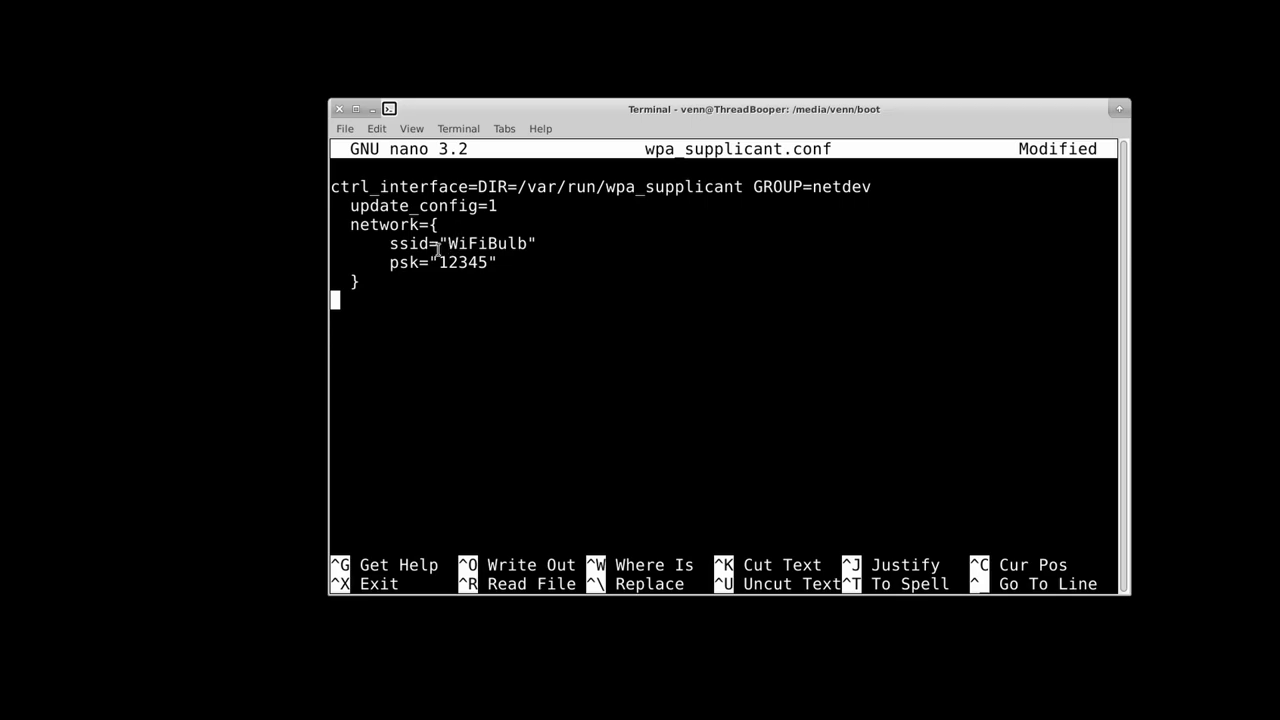
Step: Highlight the WiFiBulb network name and the passphrase value in the network block
{"action": "left_click_drag", "start_coordinate": [528, 242], "coordinate": [451, 247]}
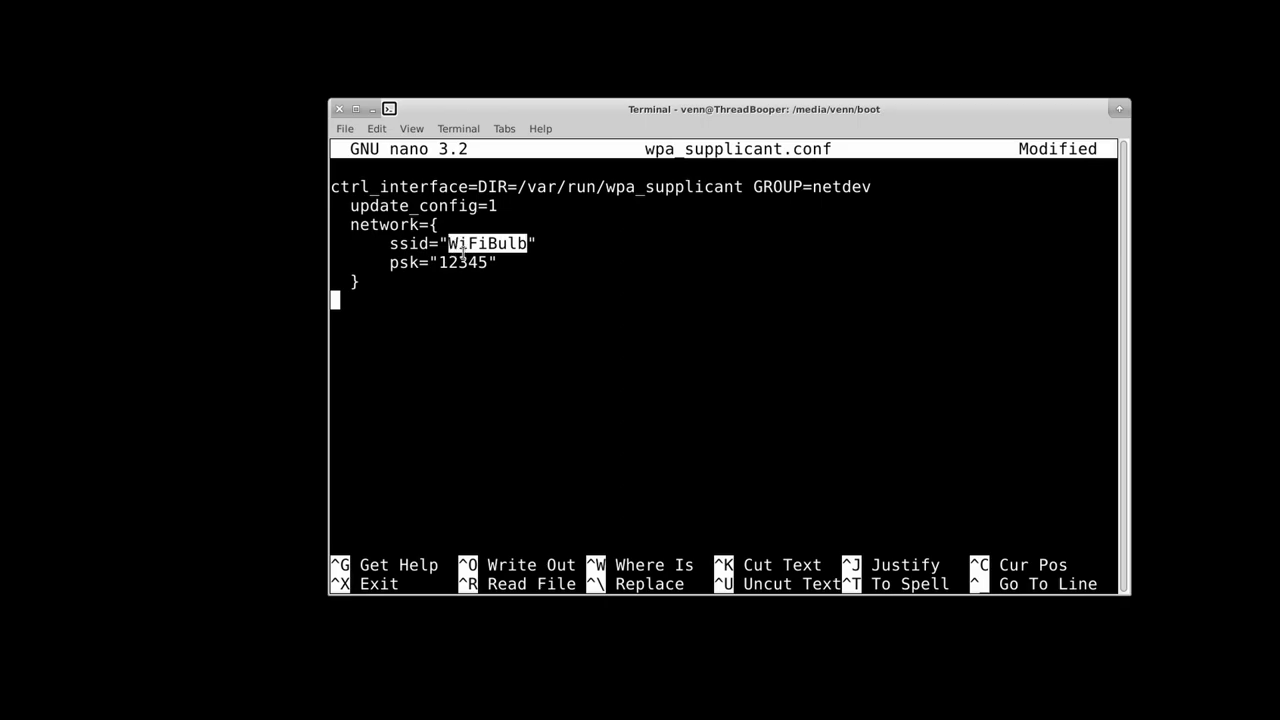
{"action": "left_click", "coordinate": [483, 262]}
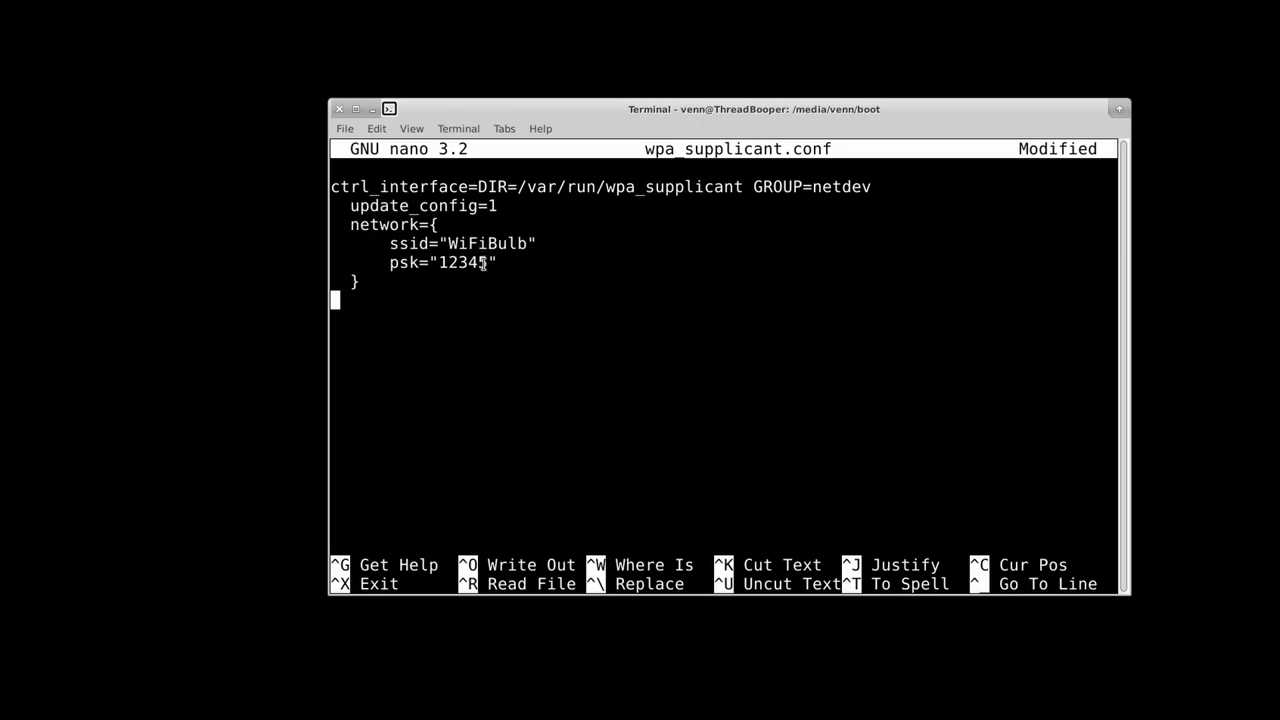
{"action": "left_click_drag", "start_coordinate": [483, 262], "coordinate": [440, 262]}
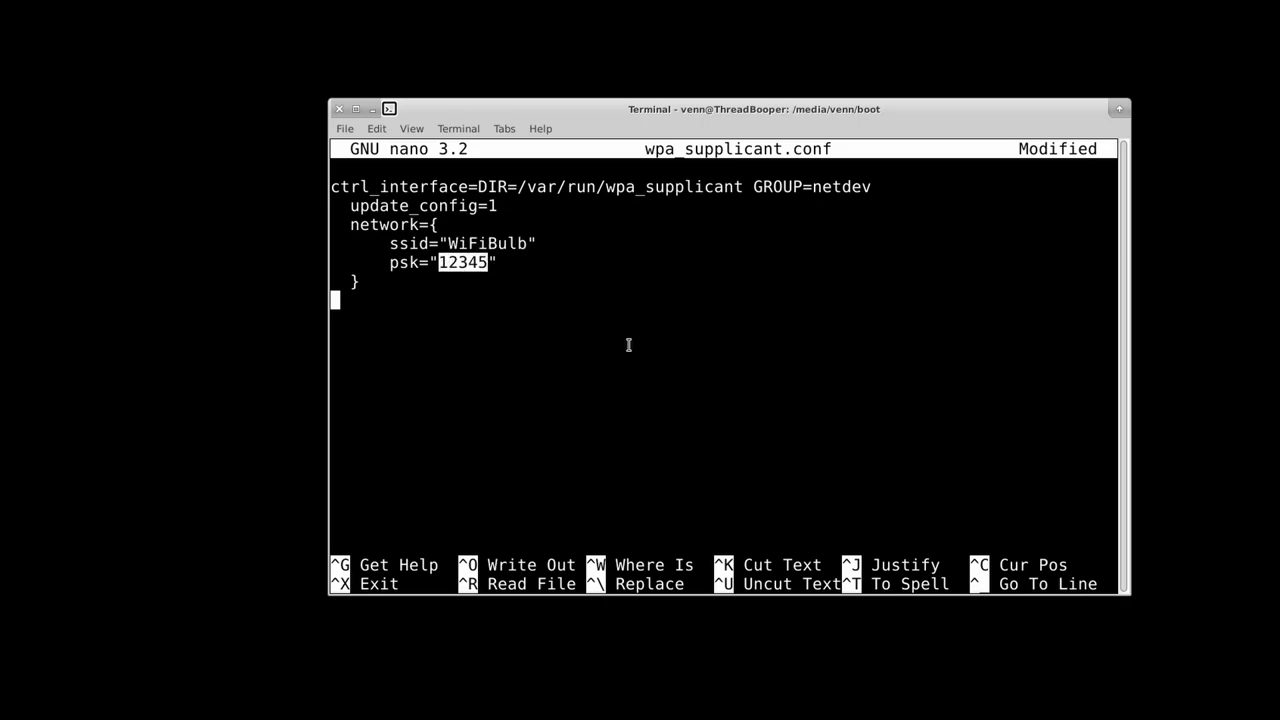
{"action": "left_click", "coordinate": [523, 244]}
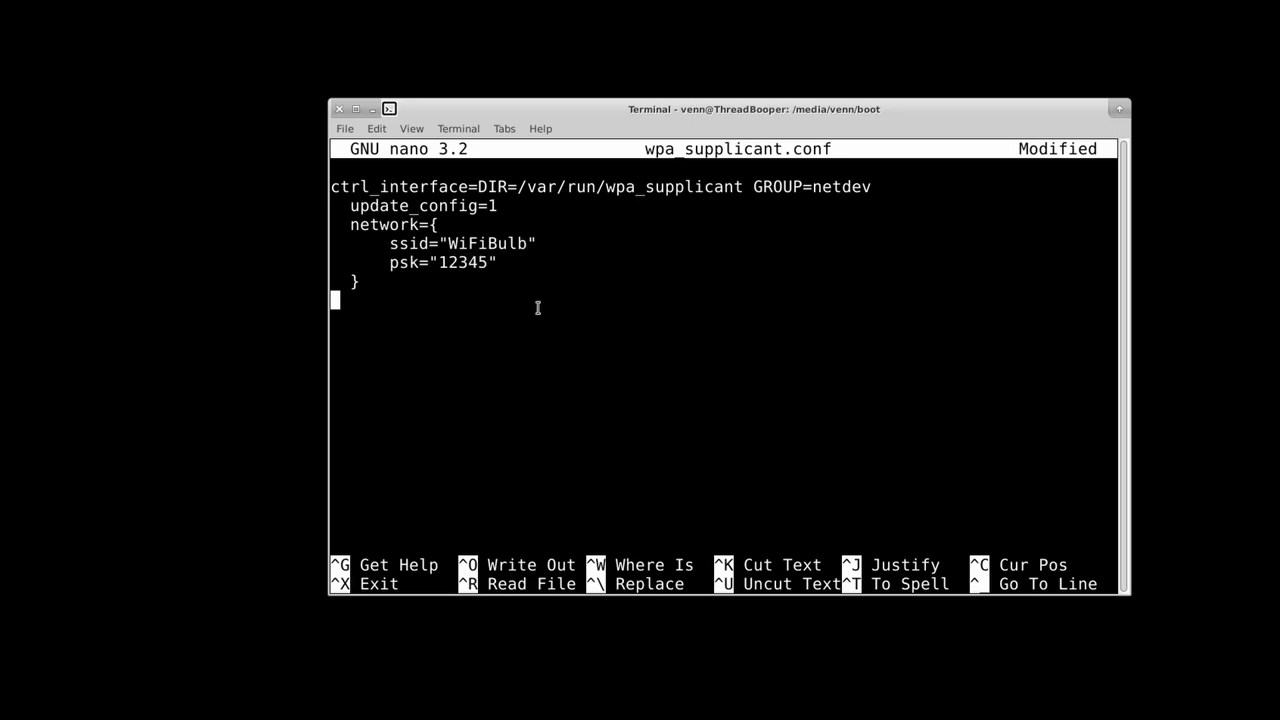
Step: Save the changes to wpa_supplicant.conf and exit nano
{"action": "key", "text": "ctrl+x"}
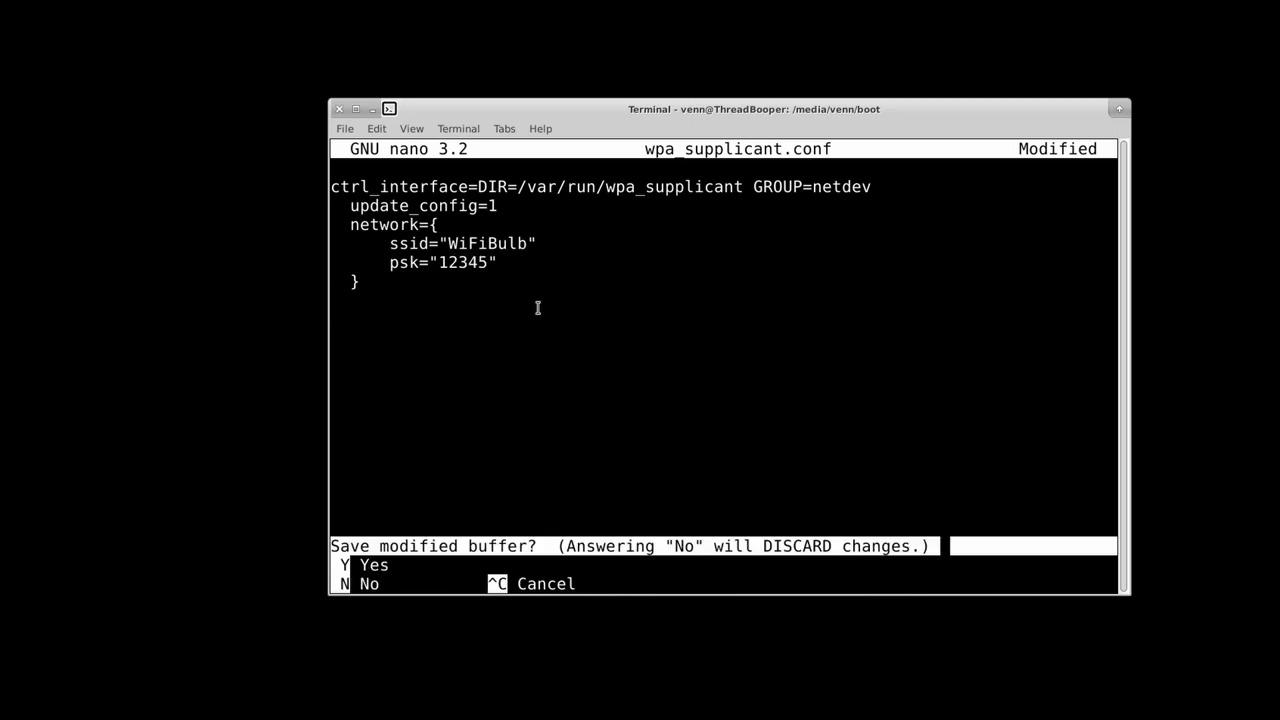
{"action": "key", "text": "y"}
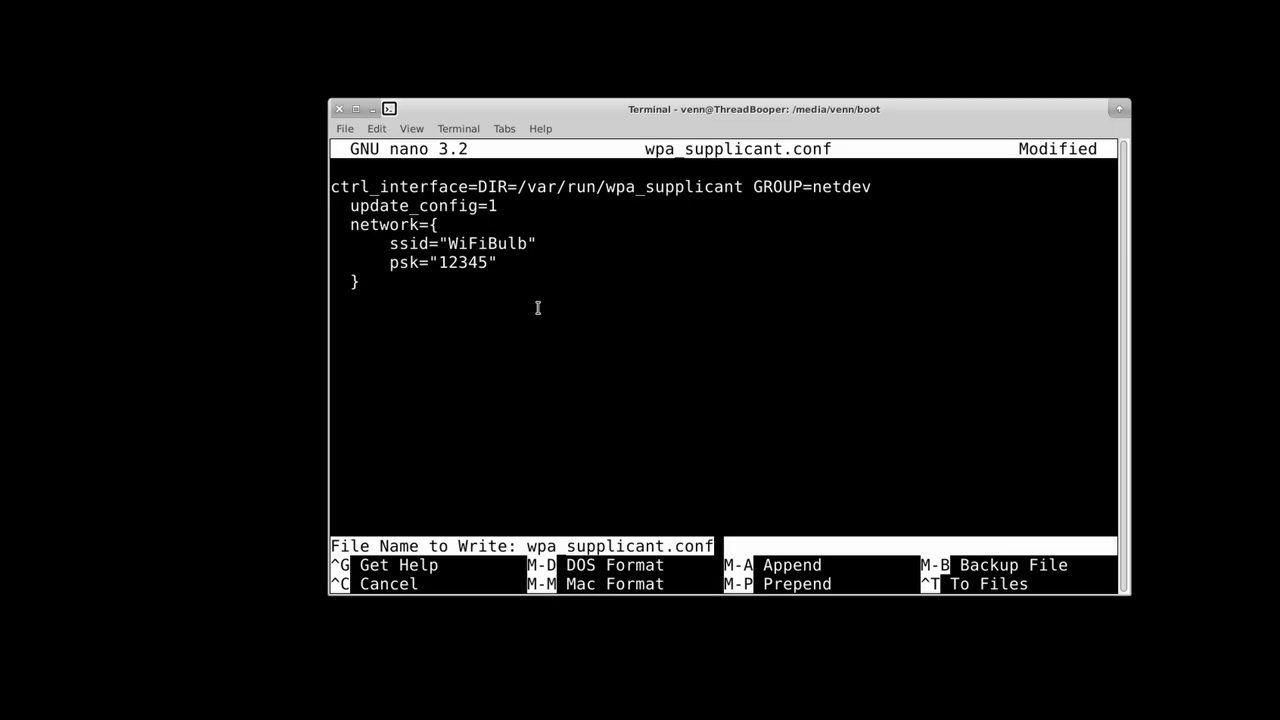
{"action": "key", "text": "Return"}
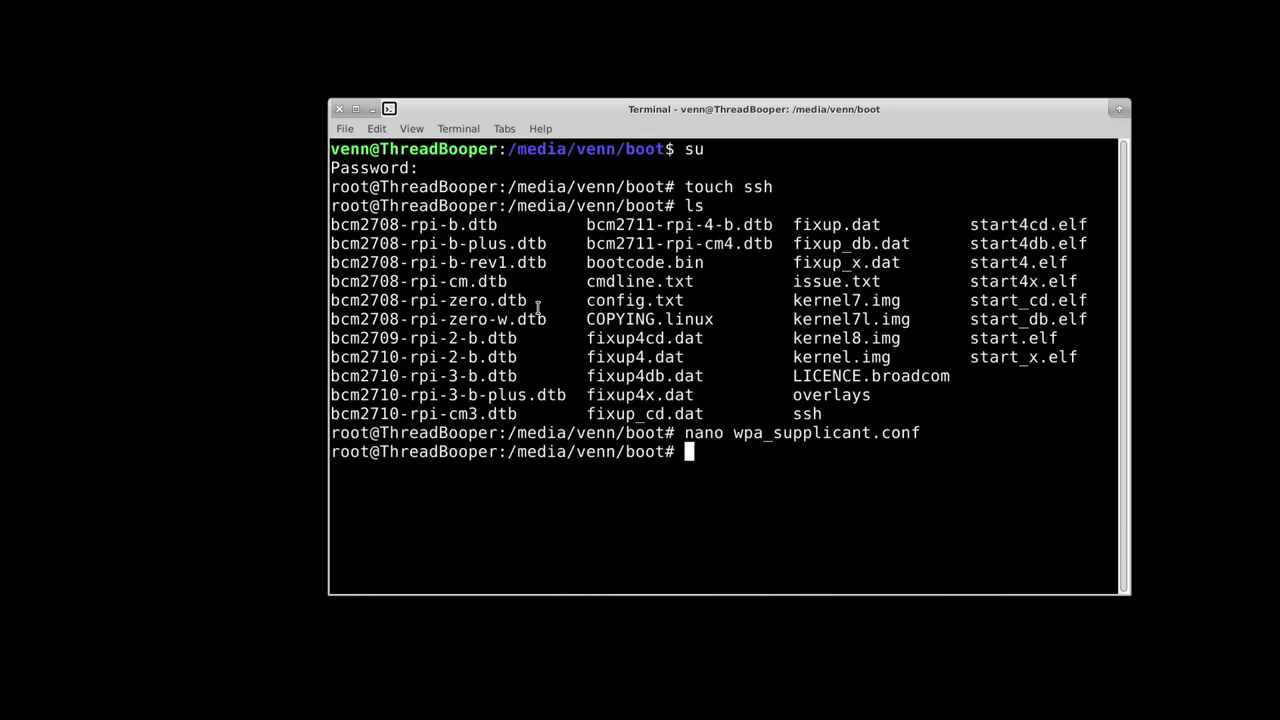
Step: List the boot partition with ls and ls -l to confirm the 131-byte file beside ssh
{"action": "type", "text": "ls"}
{"action": "key", "text": "Return"}
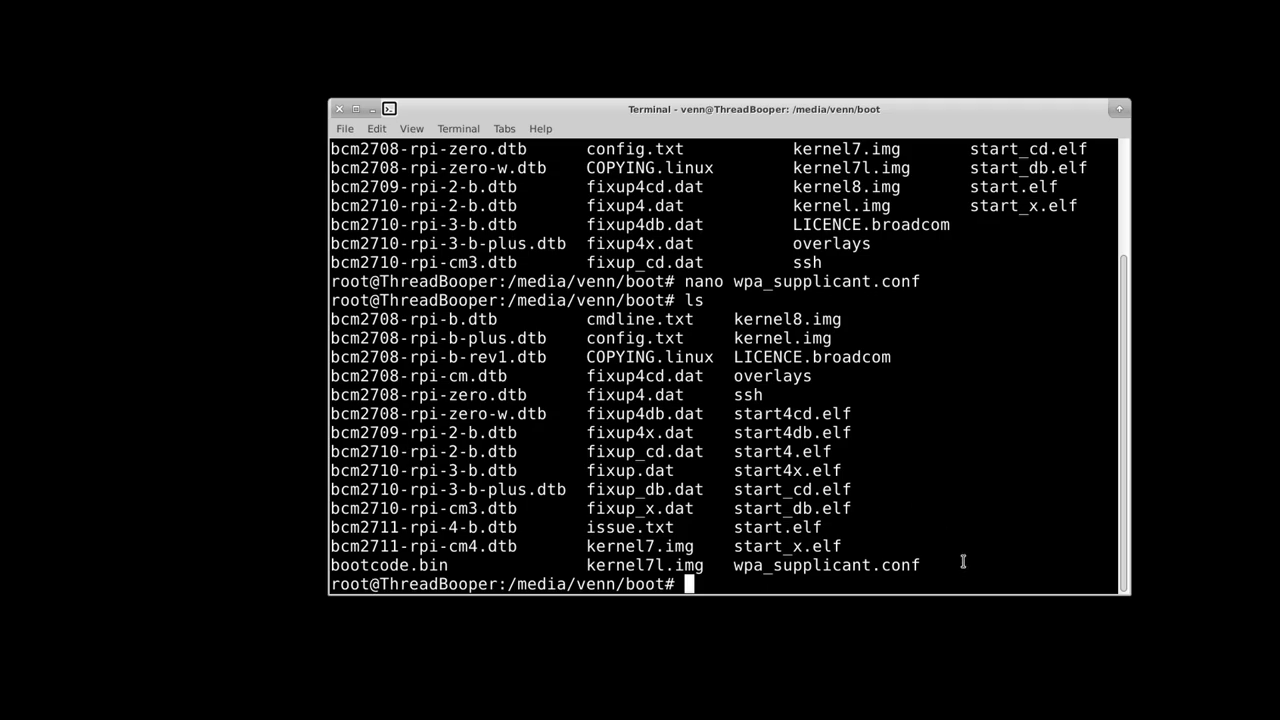
{"action": "type", "text": "ls -l"}
{"action": "key", "text": "Return"}
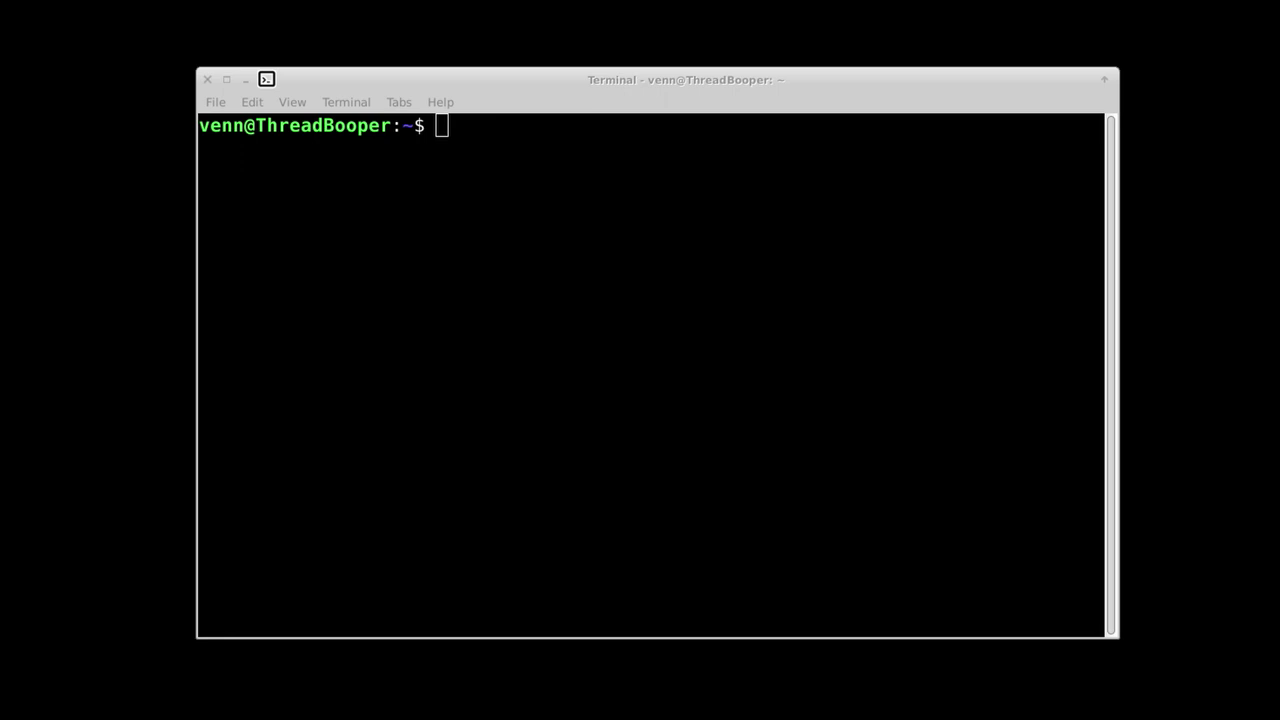
{"action": "left_click", "coordinate": [992, 314]}
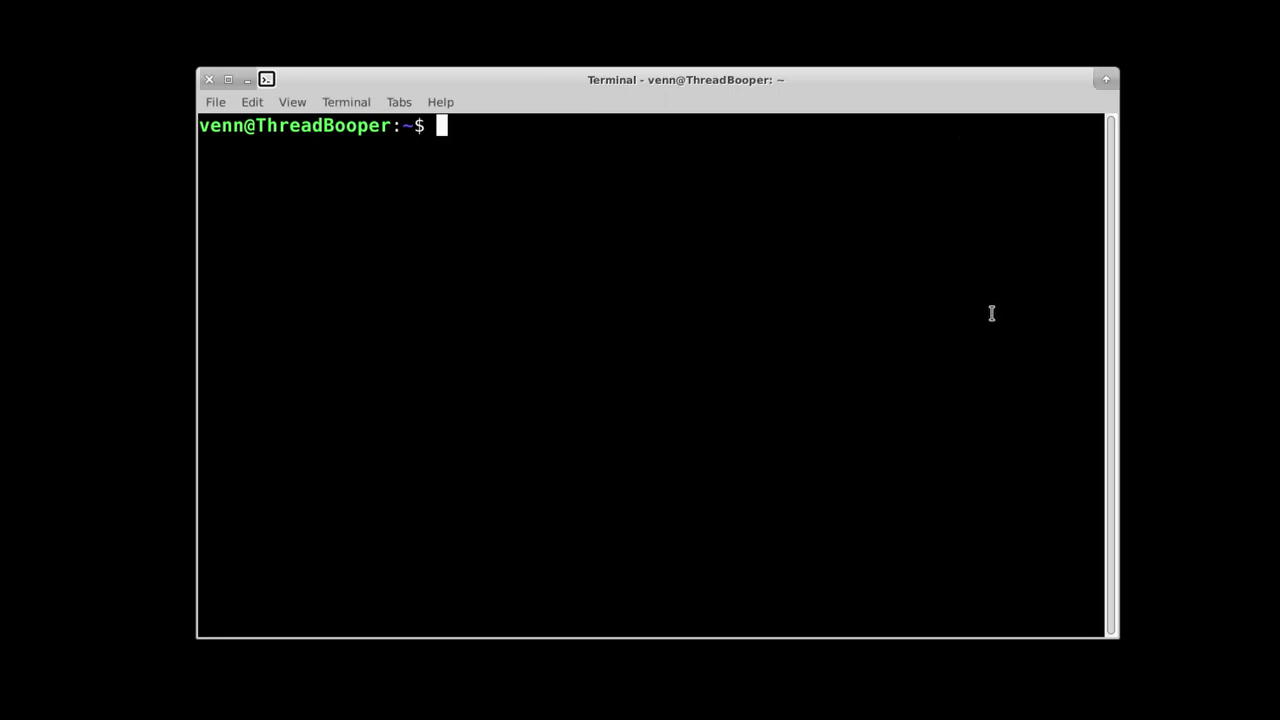
{"action": "type", "text": "ssh @"}
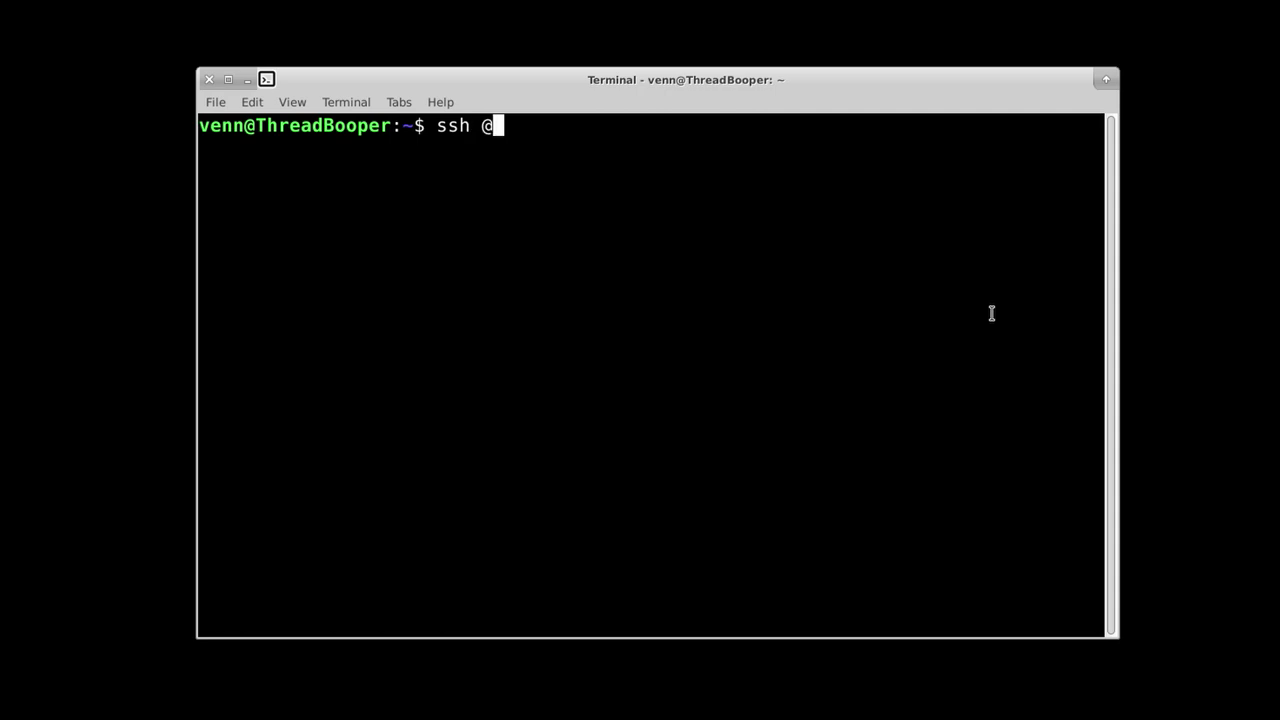
{"action": "key", "text": "BackSpace"}
{"action": "type", "text": "pi@192.1"}
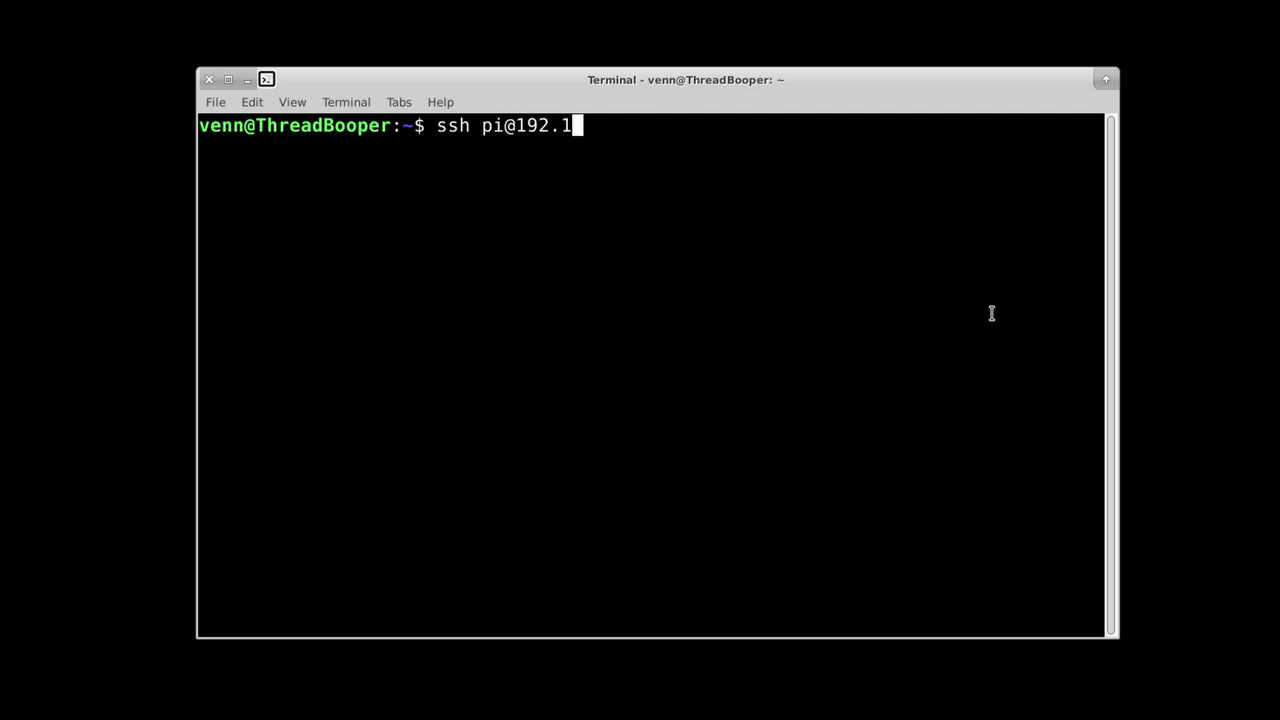
{"action": "type", "text": "683"}
{"action": "key", "text": "BackSpace"}
{"action": "type", "text": "88."}
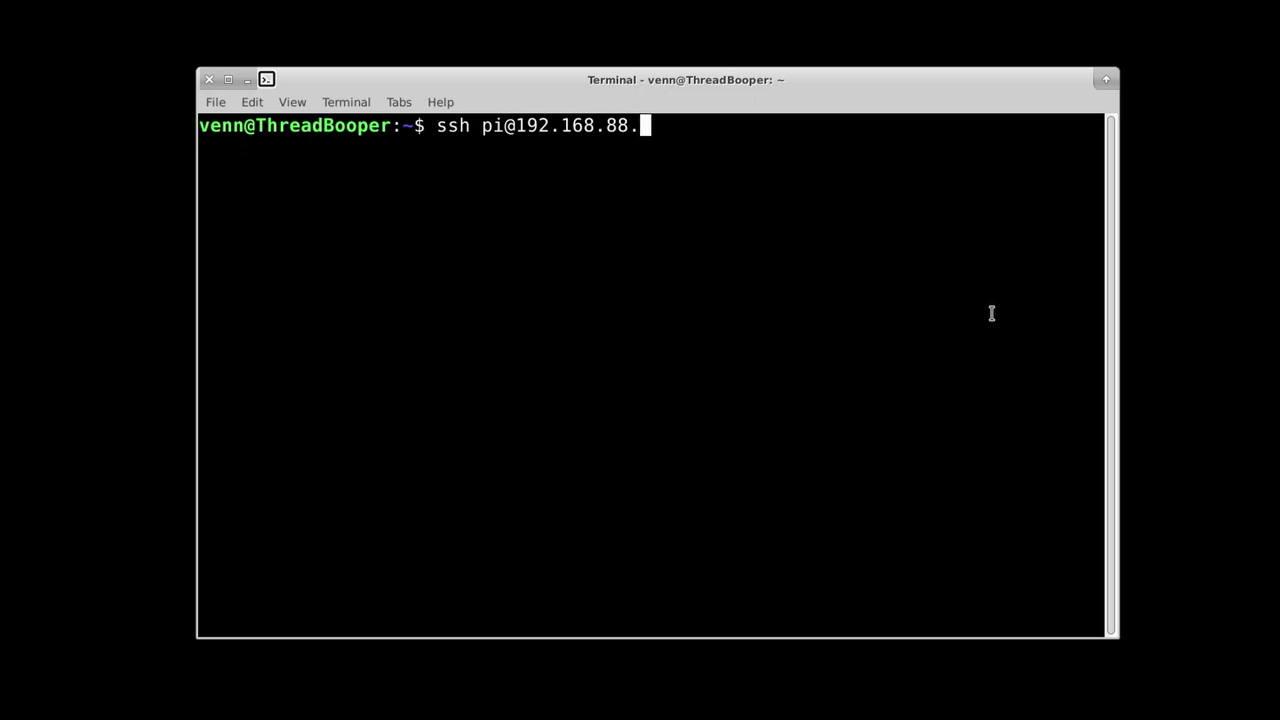
{"action": "type", "text": "244"}
{"action": "key", "text": "Return"}
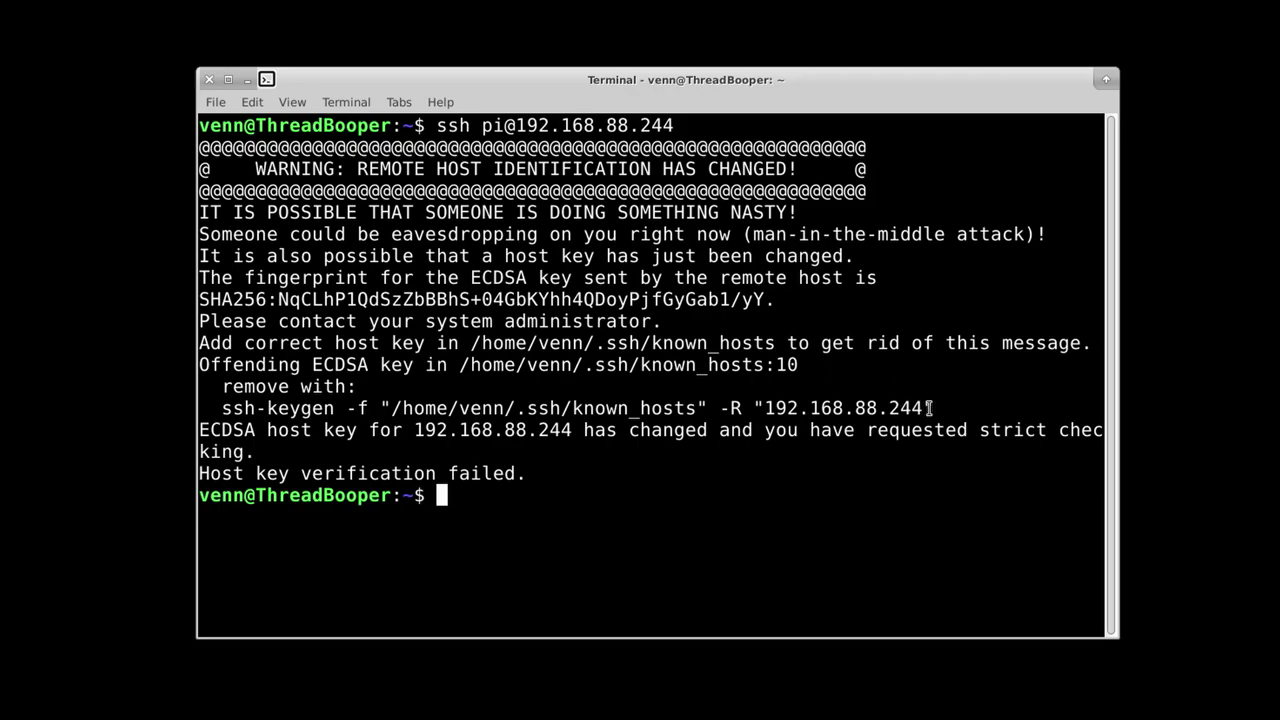
Step: Remove the stale host key with the suggested ssh-keygen -R command and rerun the ssh command
{"action": "left_click_drag", "start_coordinate": [940, 408], "coordinate": [224, 412]}
{"action": "middle_click", "coordinate": [242, 410]}
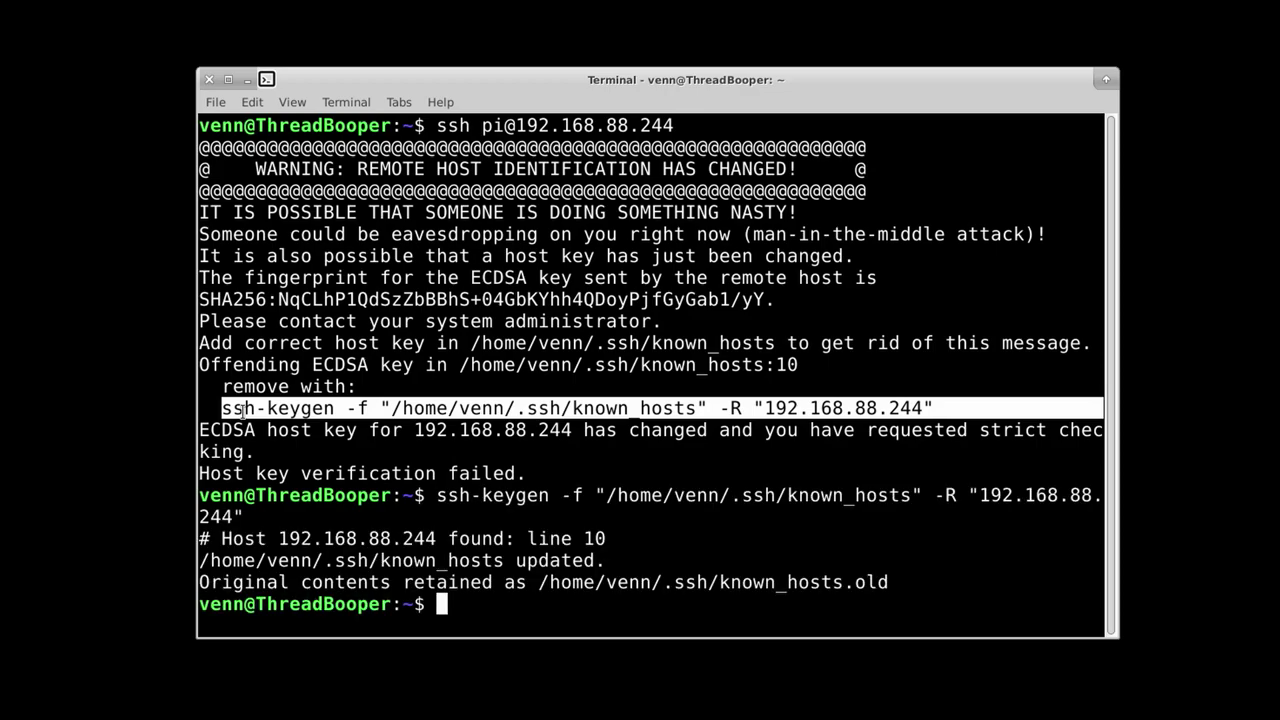
{"action": "key", "text": "Up"}
{"action": "key", "text": "Up"}
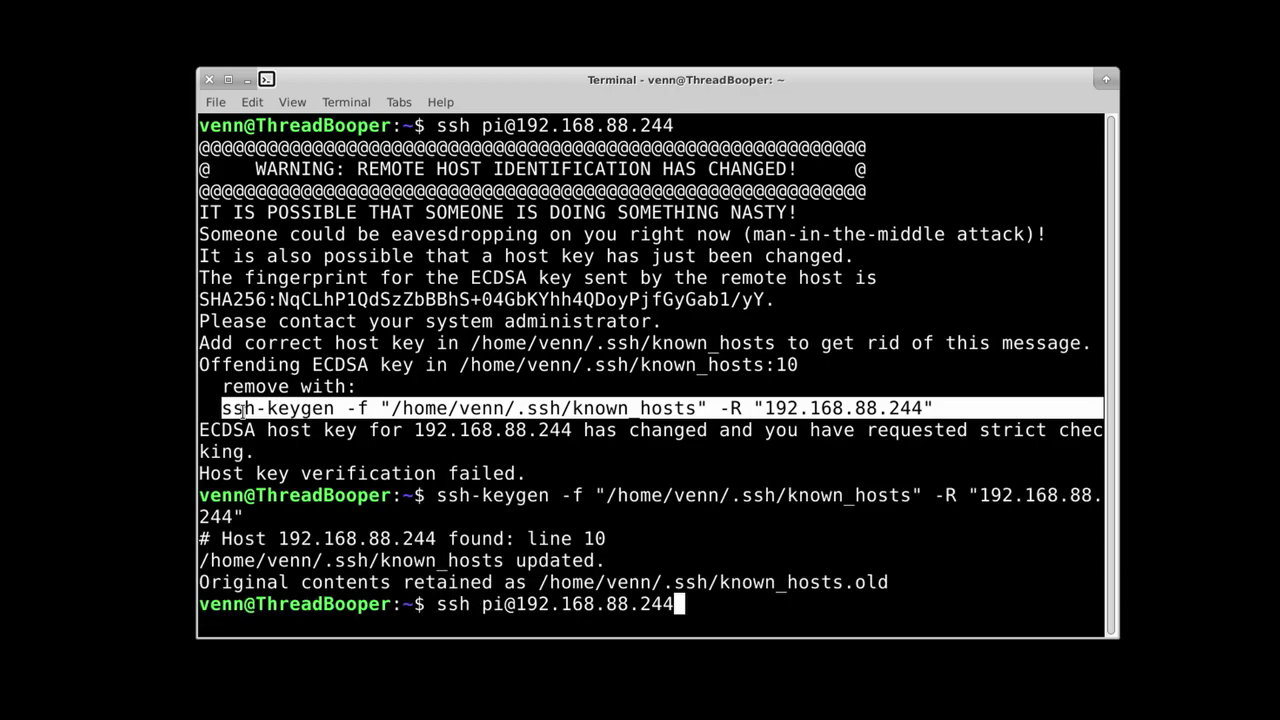
{"action": "key", "text": "Return"}
Step: Accept the Pi's new host key fingerprint with 'yes' and submit pi's password
{"action": "type", "text": "yes"}
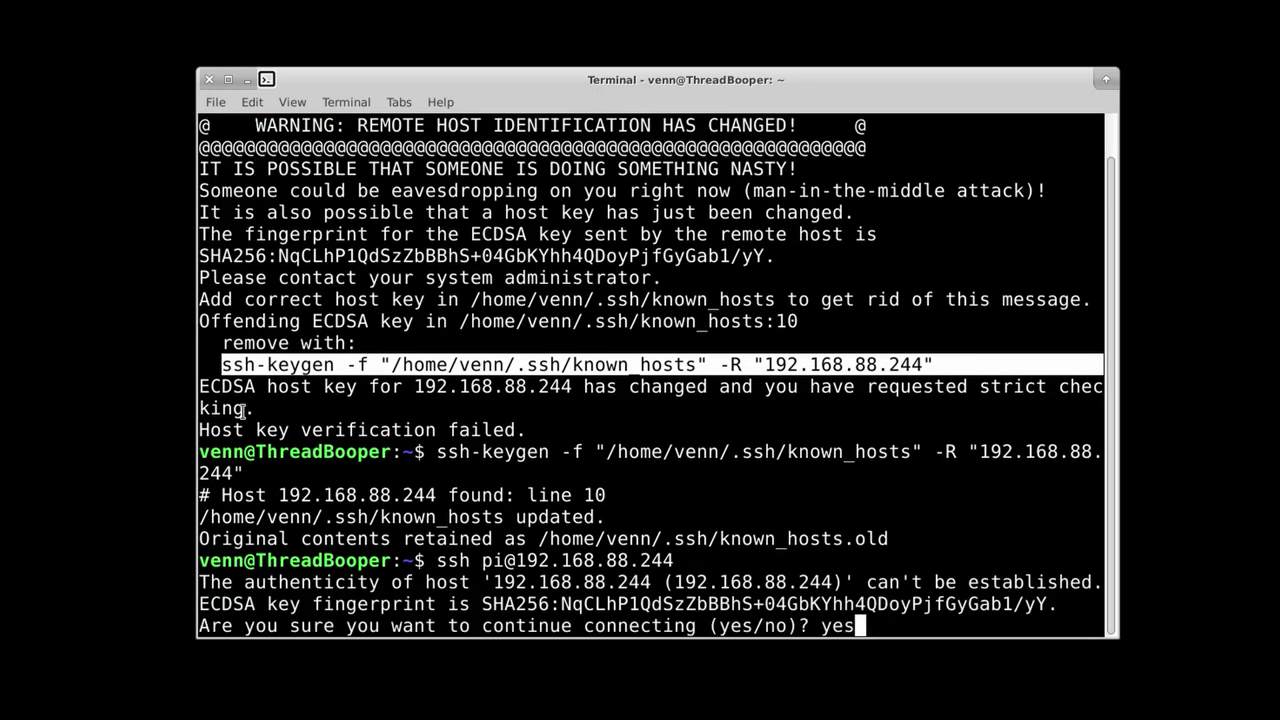
{"action": "key", "text": "Return"}
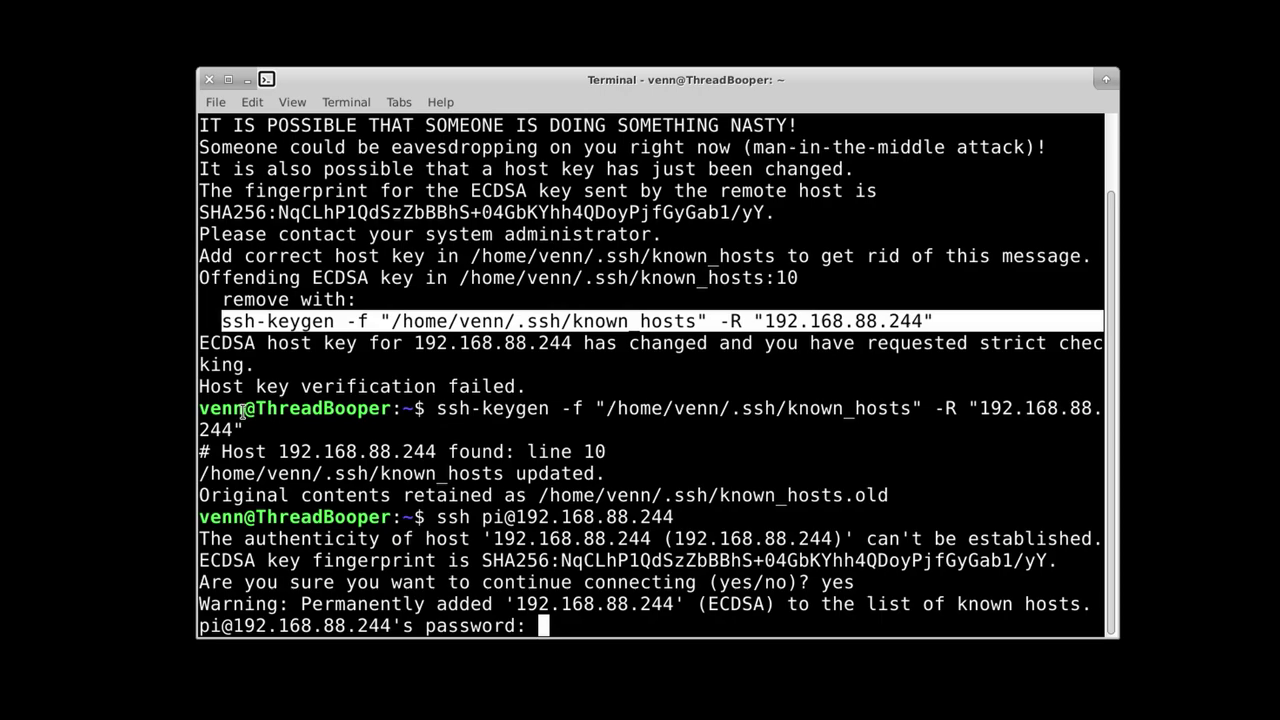
{"action": "key", "text": "Return"}
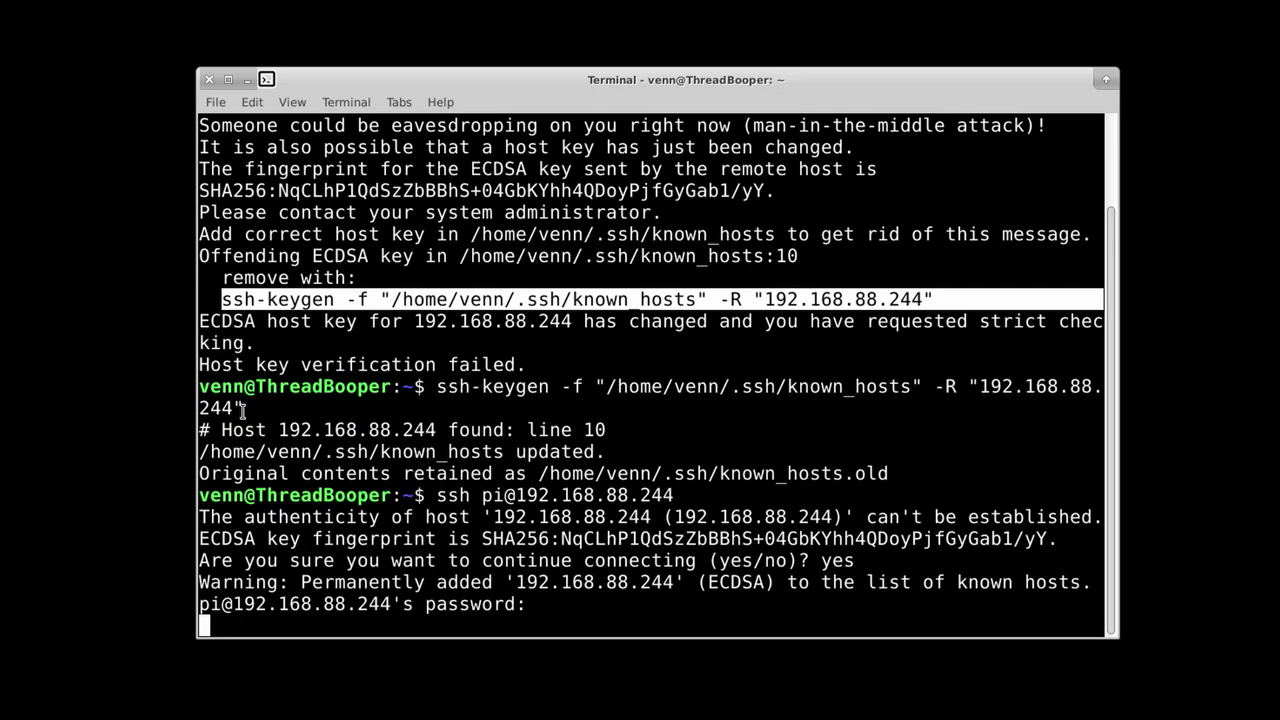